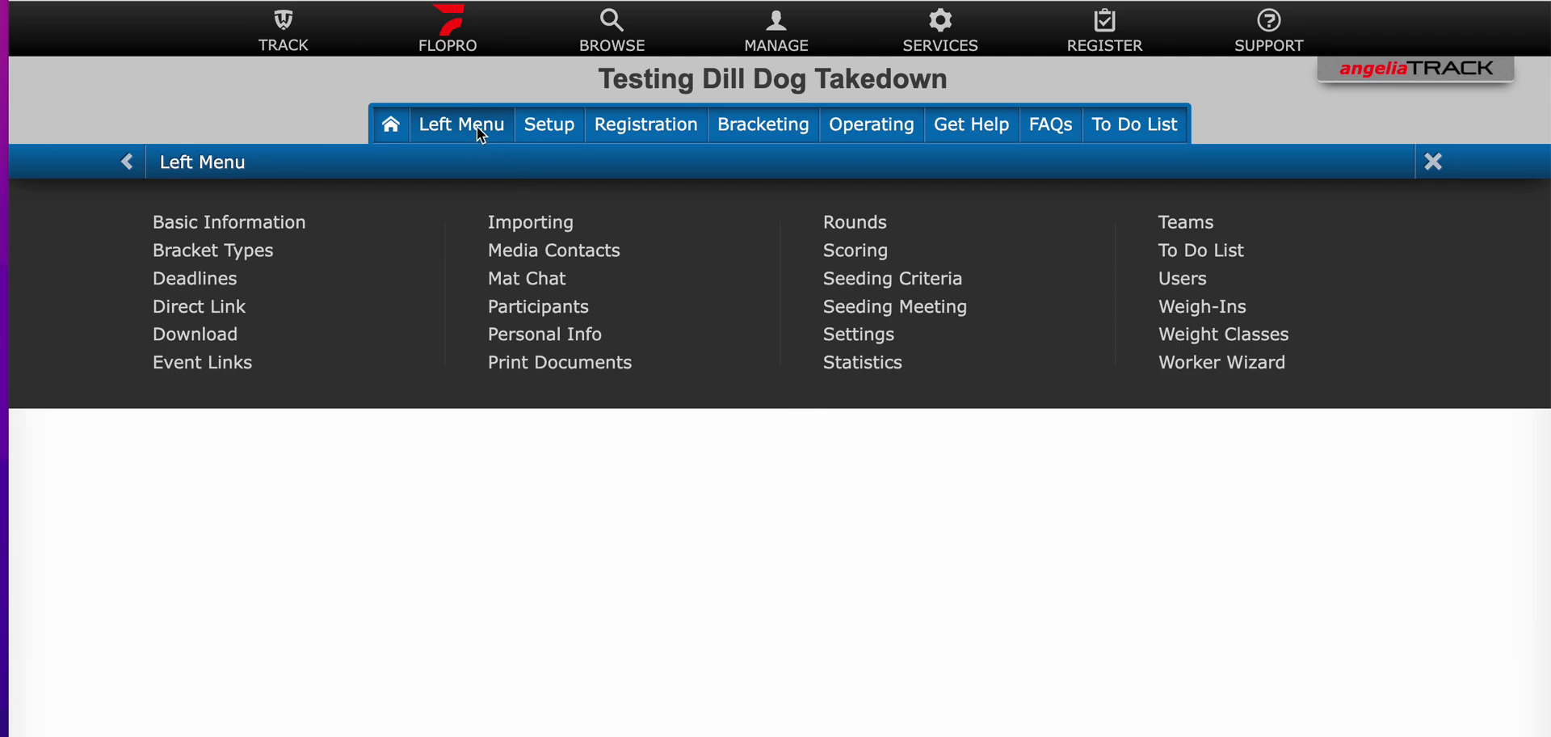
Step: Open the Tournament Admins list from the tournament's Users settings
{"action": "left_click", "coordinate": [1186, 279]}
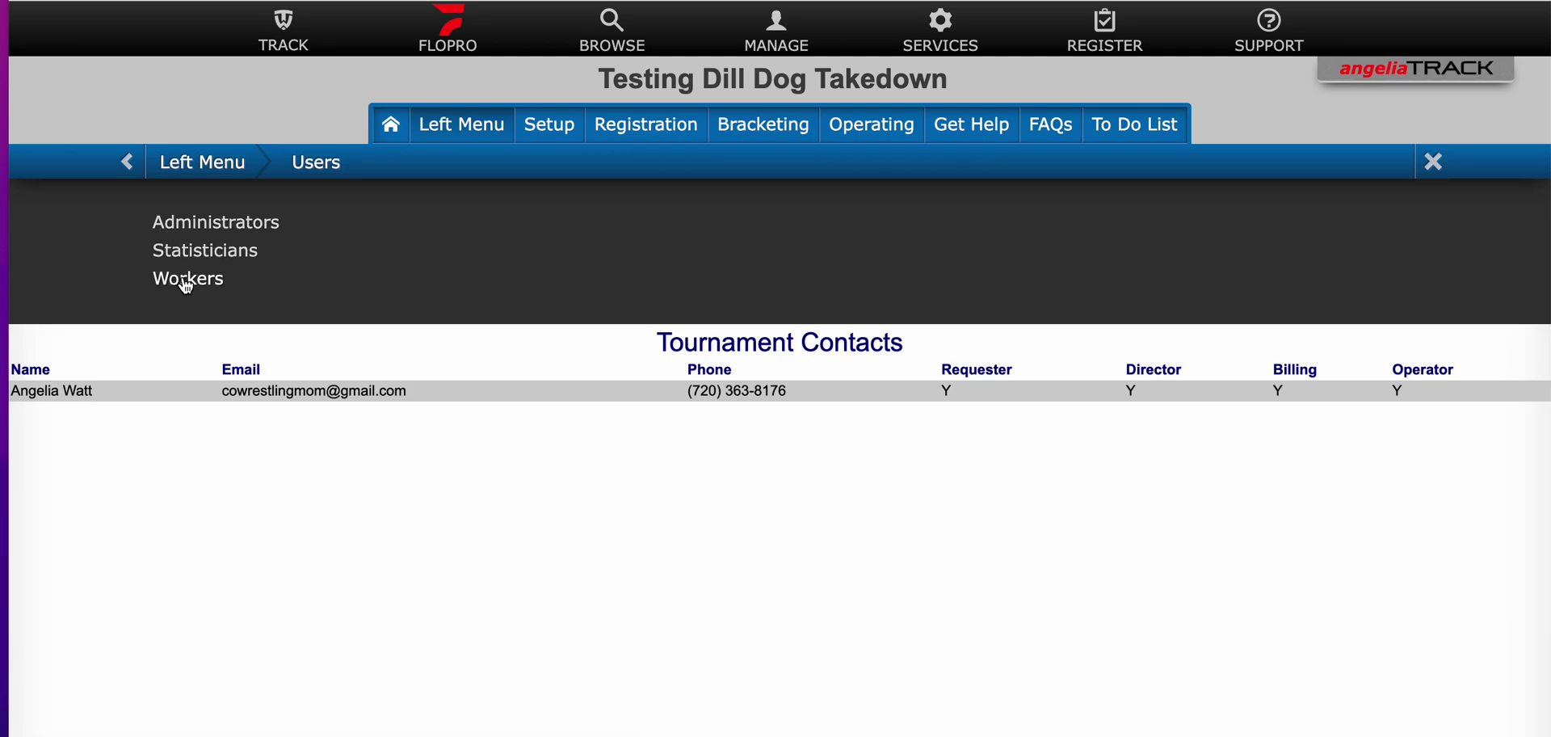
{"action": "left_click", "coordinate": [174, 228]}
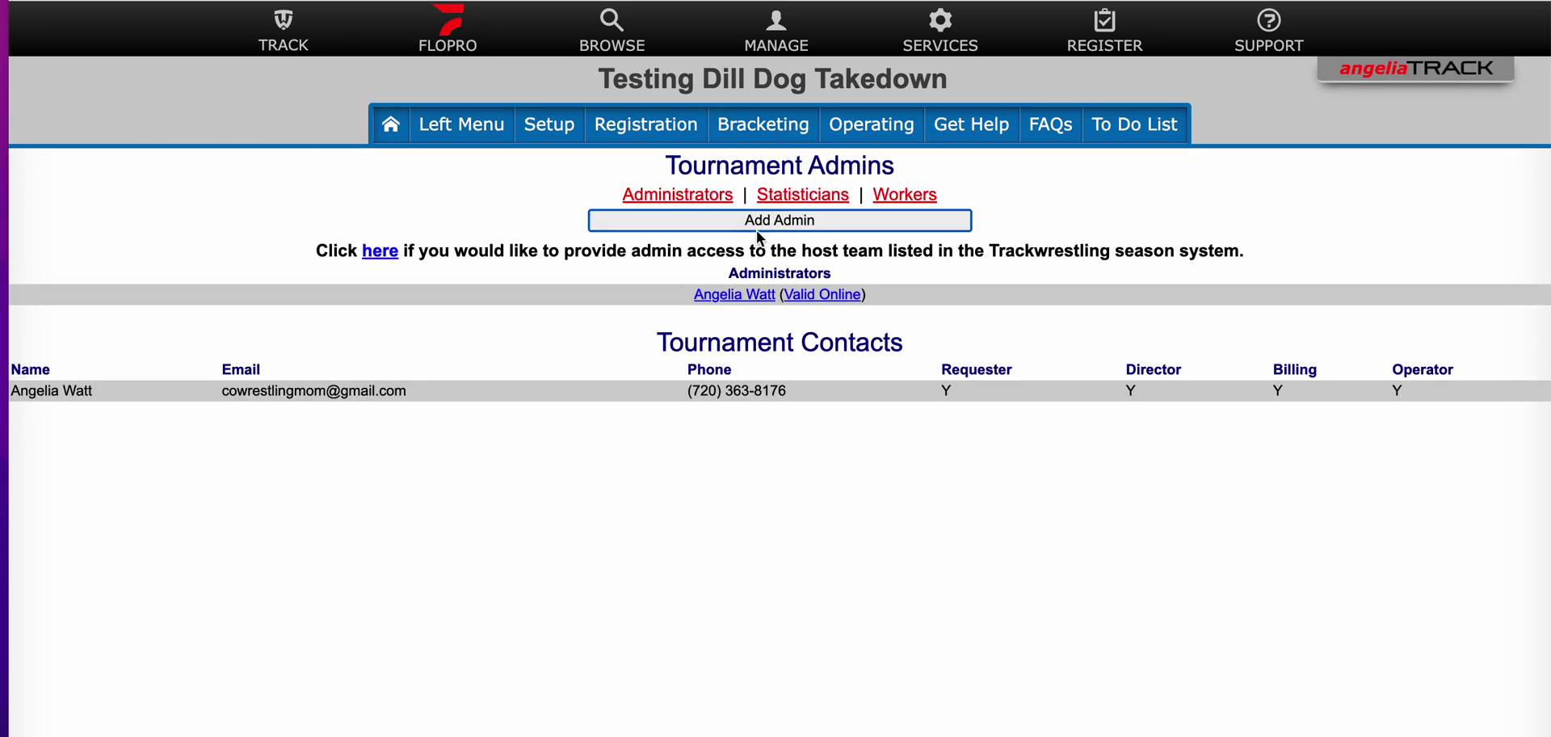
Step: Add a new administrator using saved first name, last name, user name and password entries
{"action": "left_click", "coordinate": [777, 224]}
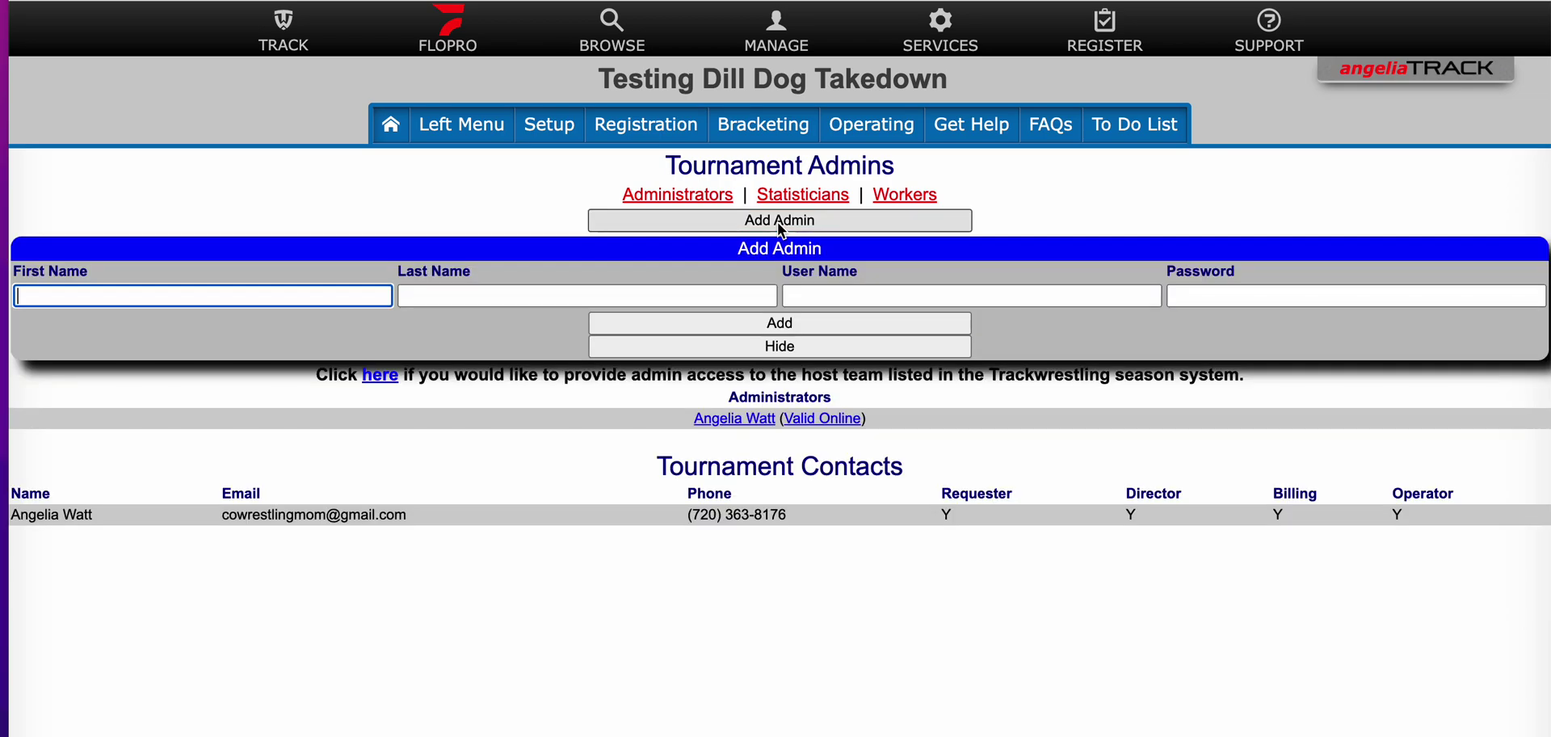
{"action": "left_click", "coordinate": [124, 298]}
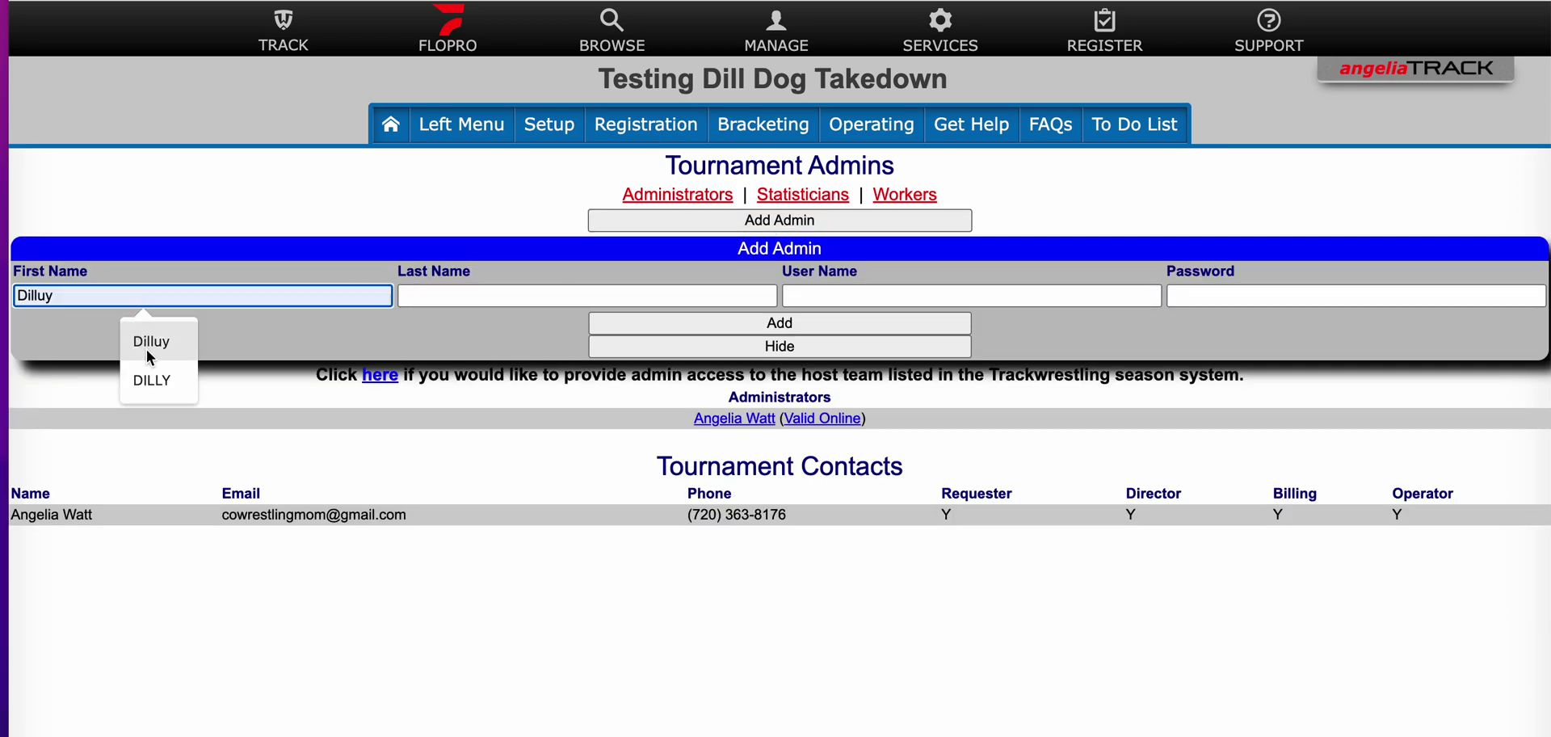
{"action": "left_click", "coordinate": [153, 376]}
{"action": "left_click", "coordinate": [448, 296]}
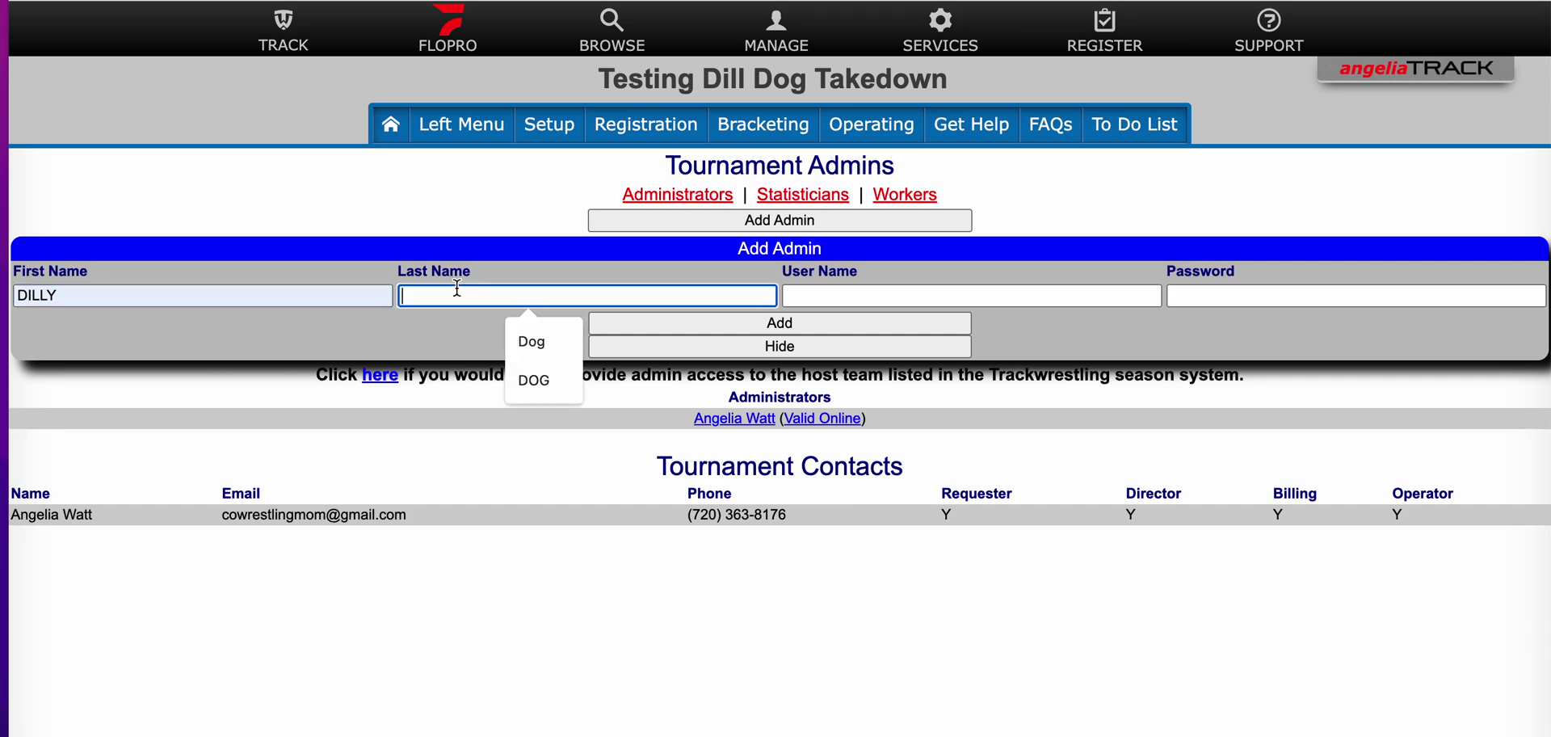
{"action": "left_click", "coordinate": [549, 388]}
{"action": "left_click", "coordinate": [923, 295]}
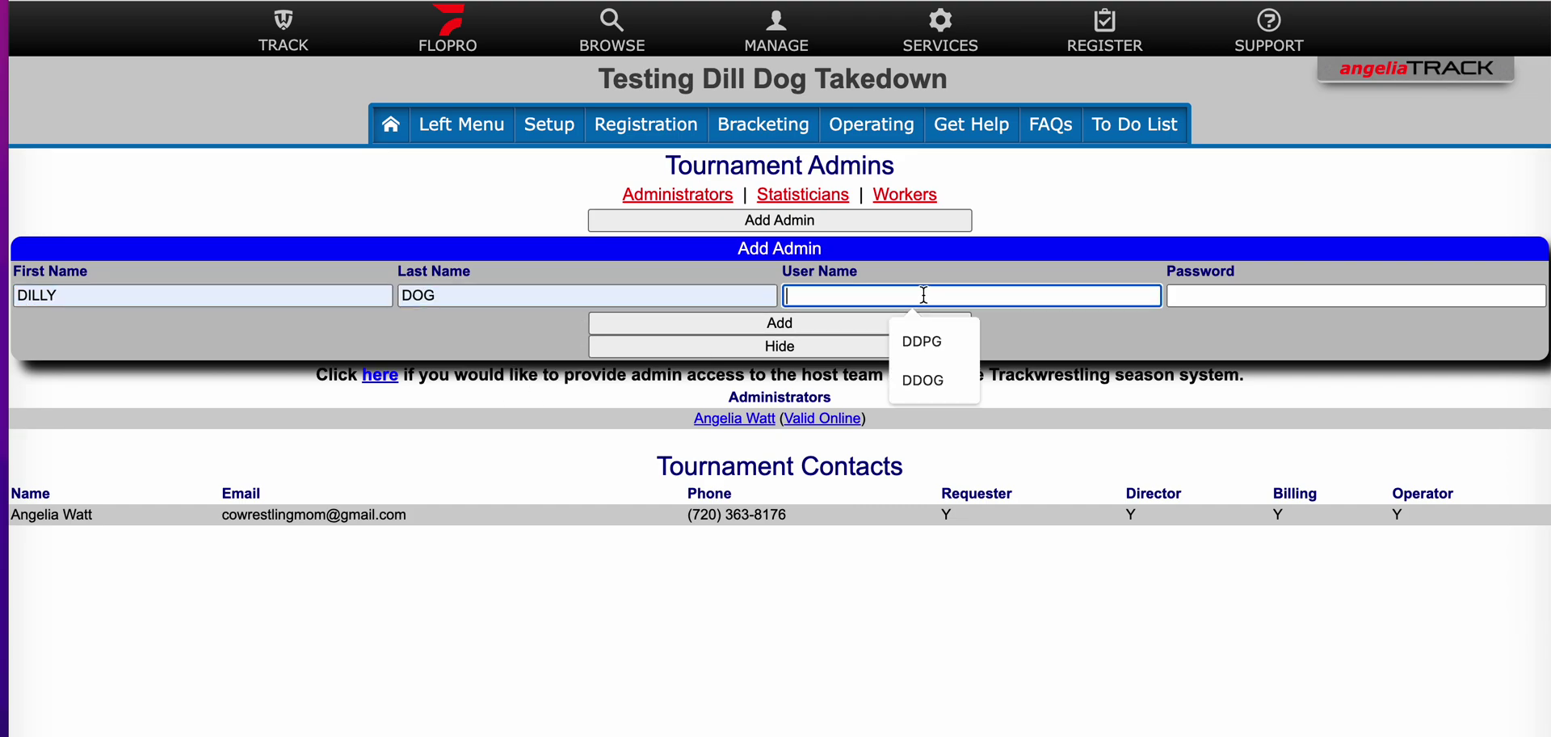
{"action": "left_click", "coordinate": [936, 370]}
{"action": "left_click", "coordinate": [1246, 297]}
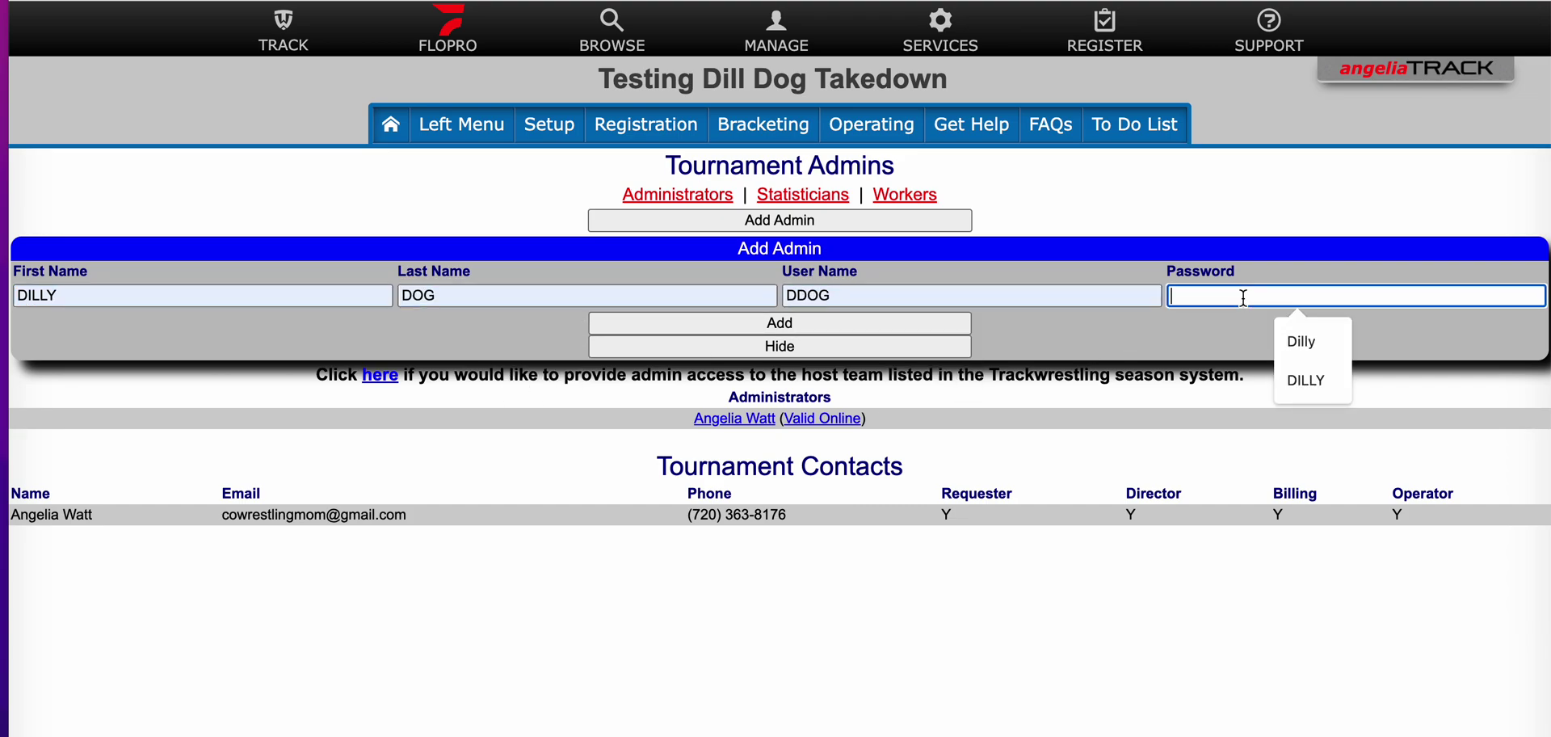
{"action": "left_click", "coordinate": [1288, 346]}
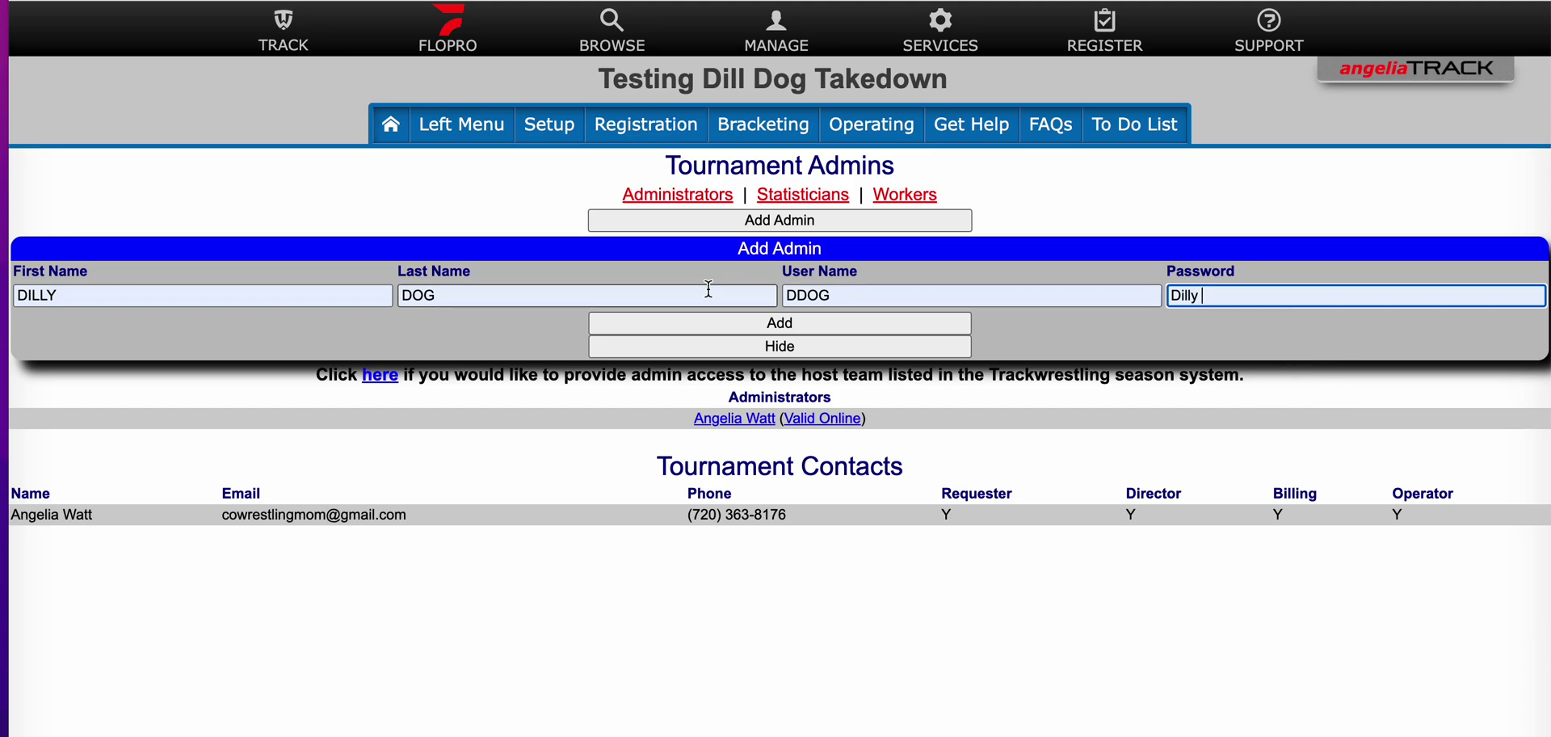
{"action": "left_click", "coordinate": [770, 322]}
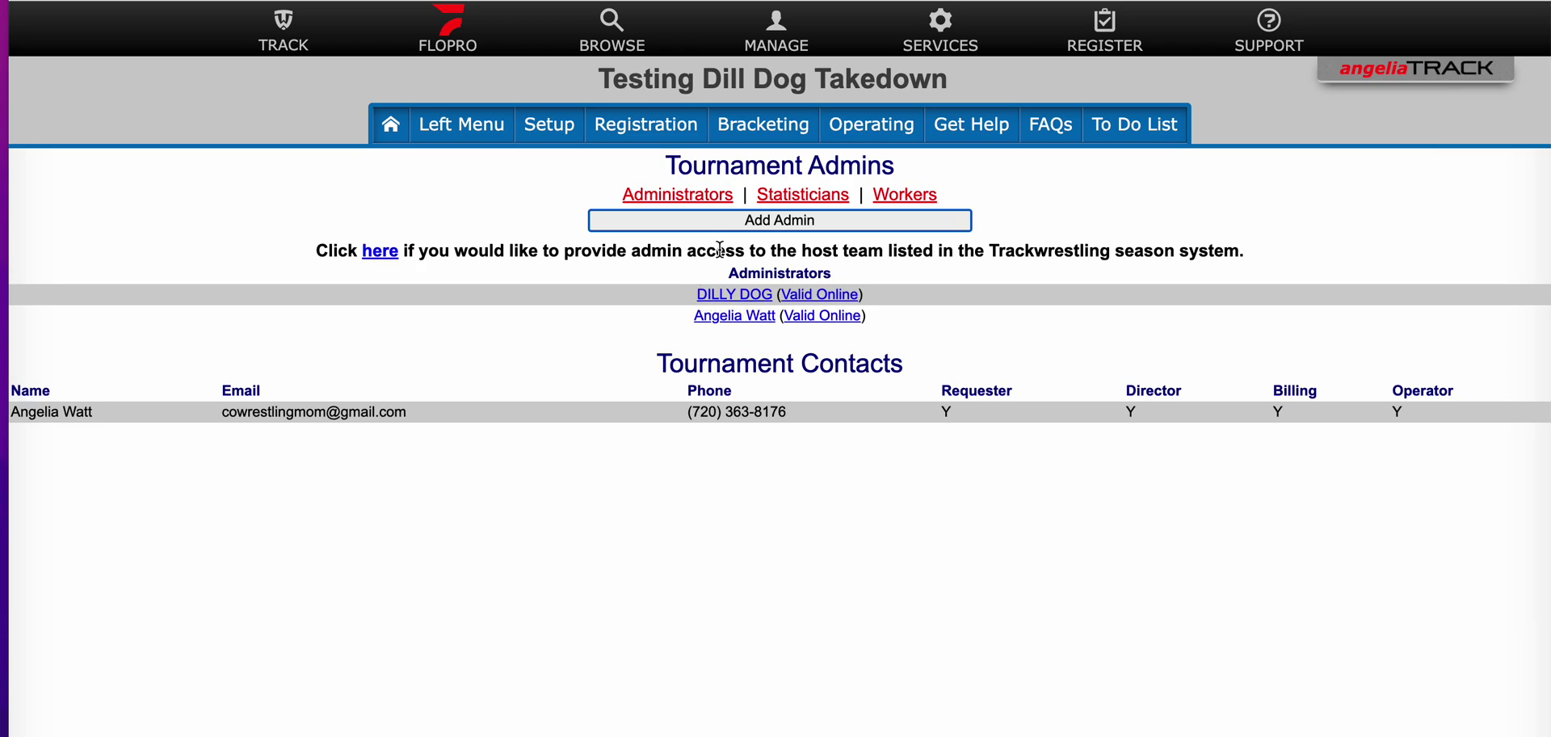
Step: Retype the new administrator's first name in title case, ending 'illy', and save
{"action": "left_click", "coordinate": [735, 295]}
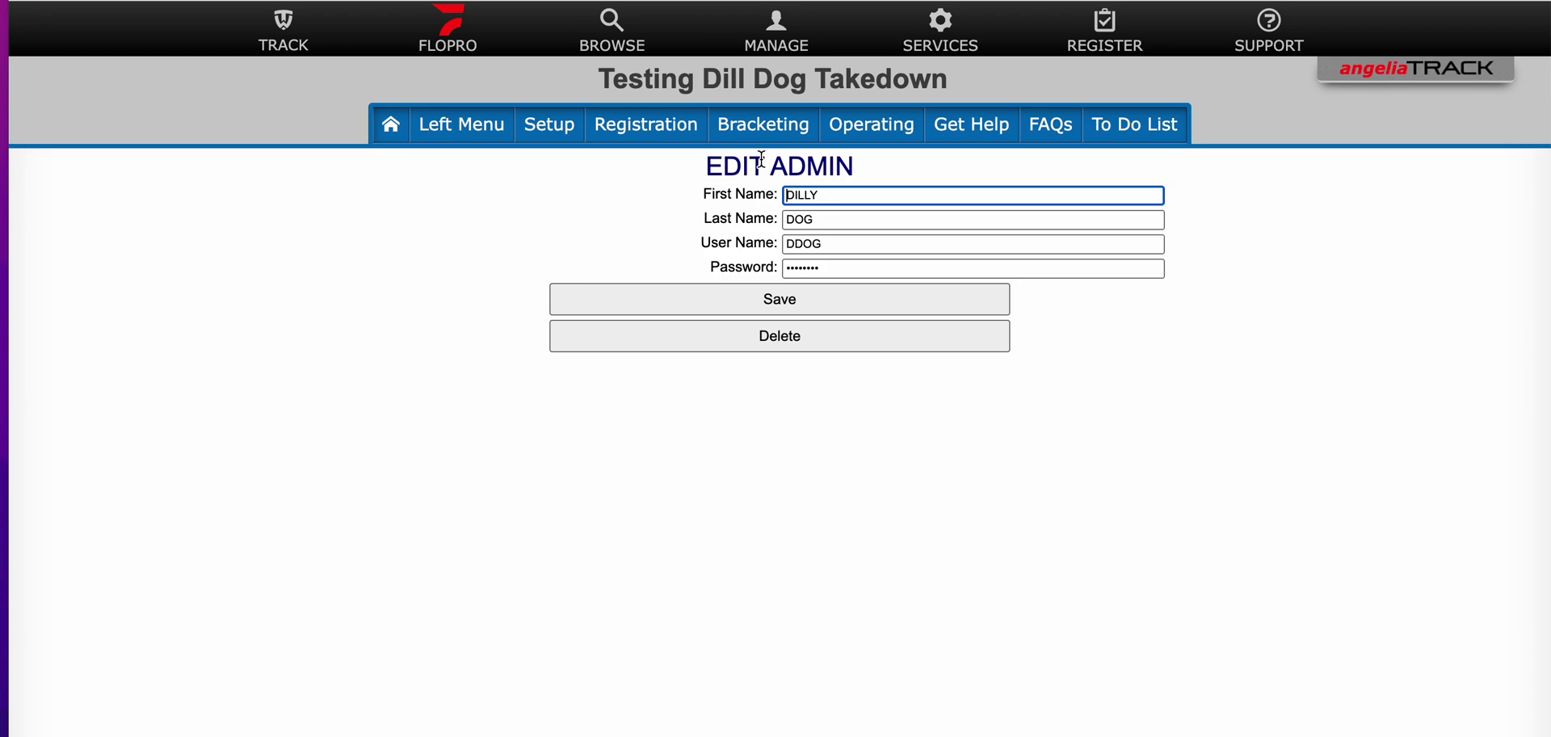
{"action": "left_click", "coordinate": [835, 196]}
{"action": "key", "text": "BackSpace"}
{"action": "key", "text": "BackSpace"}
{"action": "key", "text": "BackSpace"}
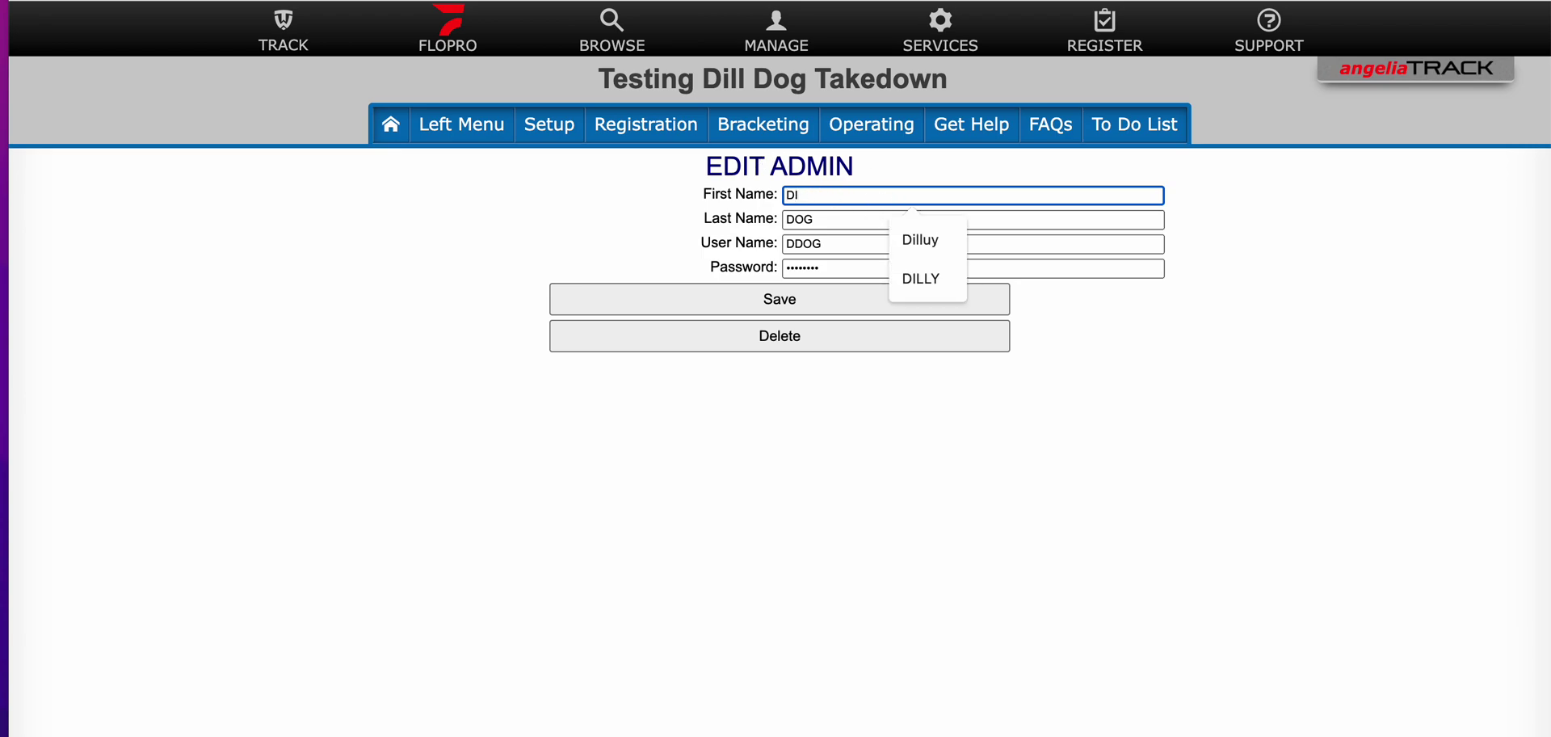
{"action": "type", "text": "illy"}
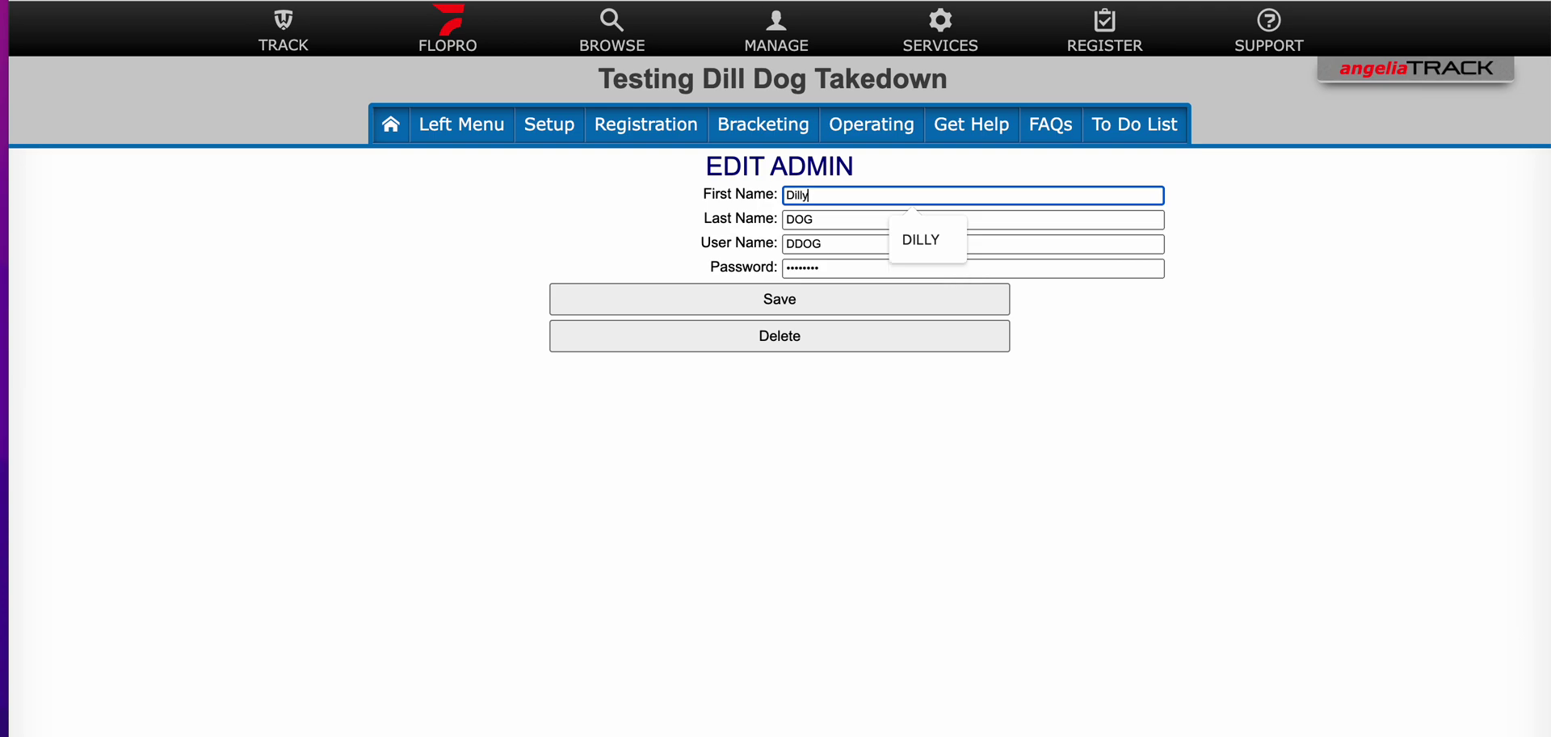
{"action": "left_click", "coordinate": [766, 303]}
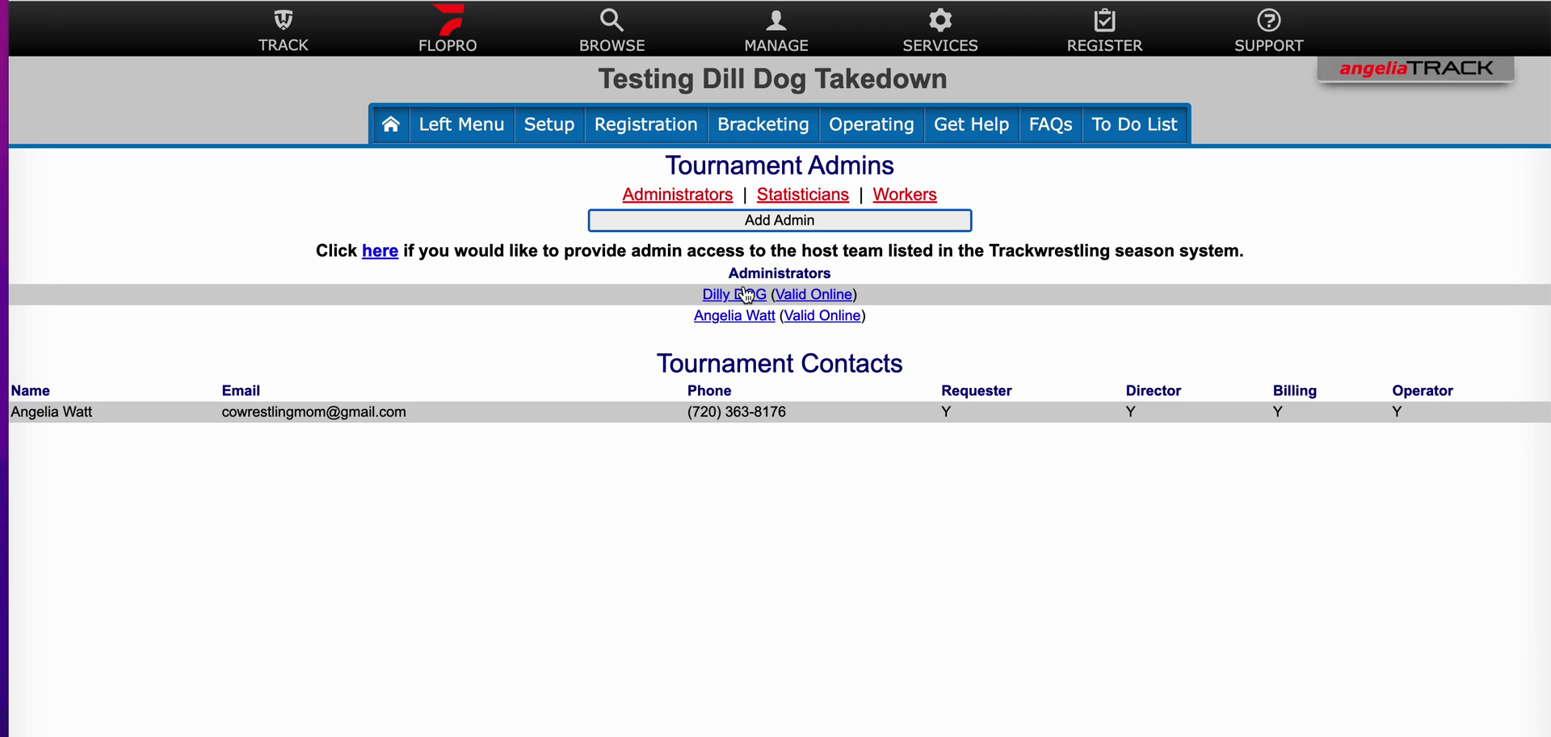
Step: Toggle the new administrator to Invalid Online and back to Valid Online
{"action": "left_click", "coordinate": [806, 296]}
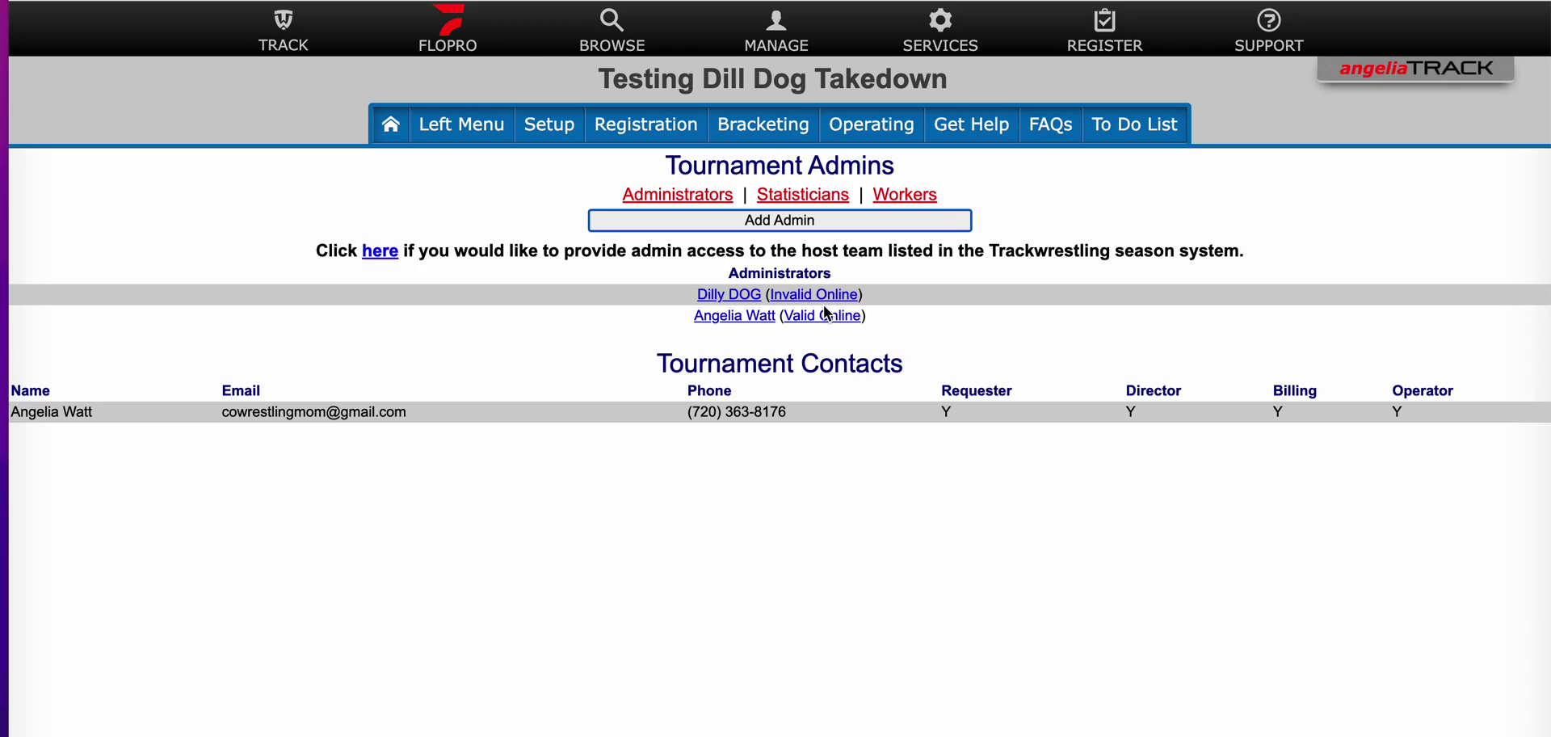
{"action": "left_click", "coordinate": [800, 297]}
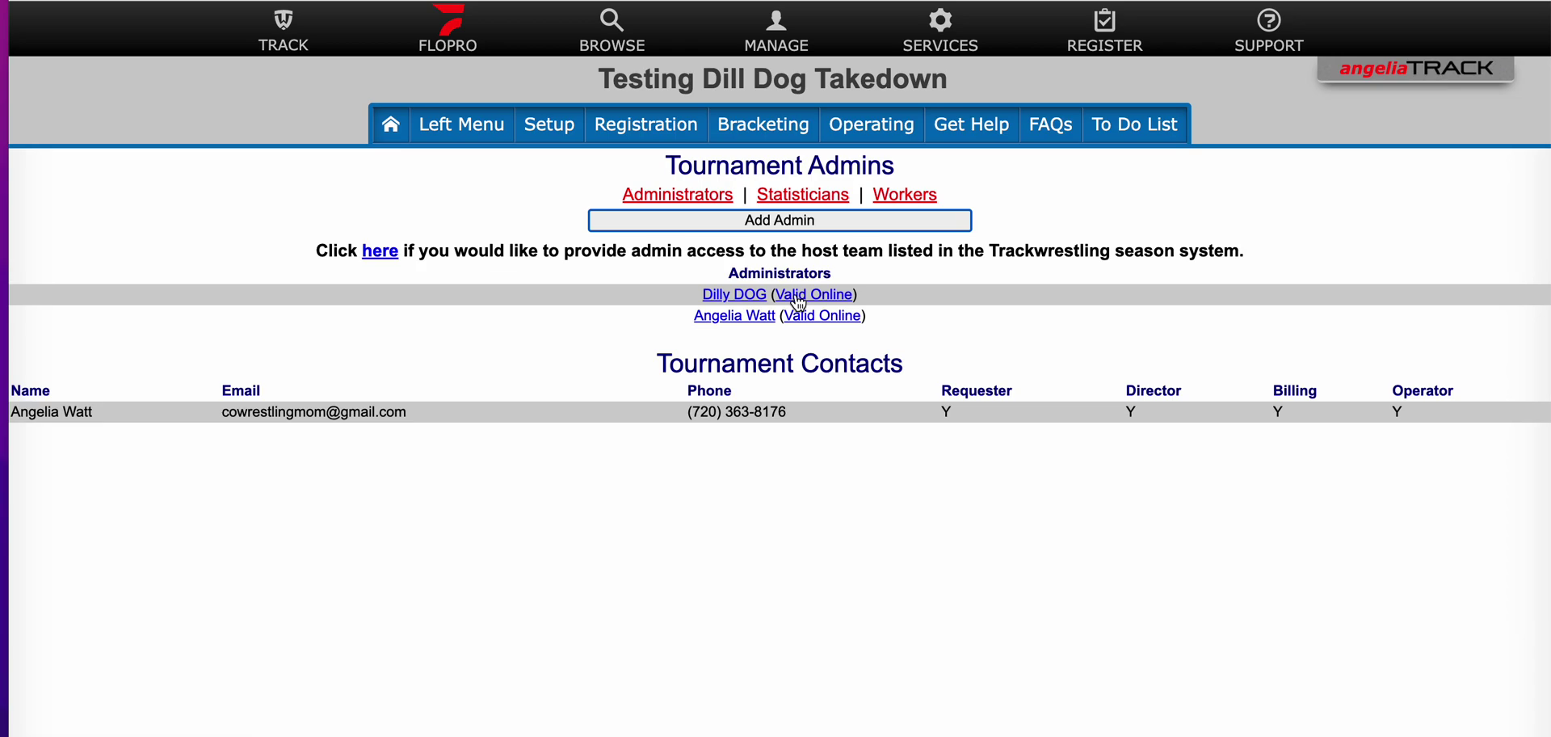
Step: Delete the new administrator and confirm the deletion with OK
{"action": "left_click", "coordinate": [732, 295]}
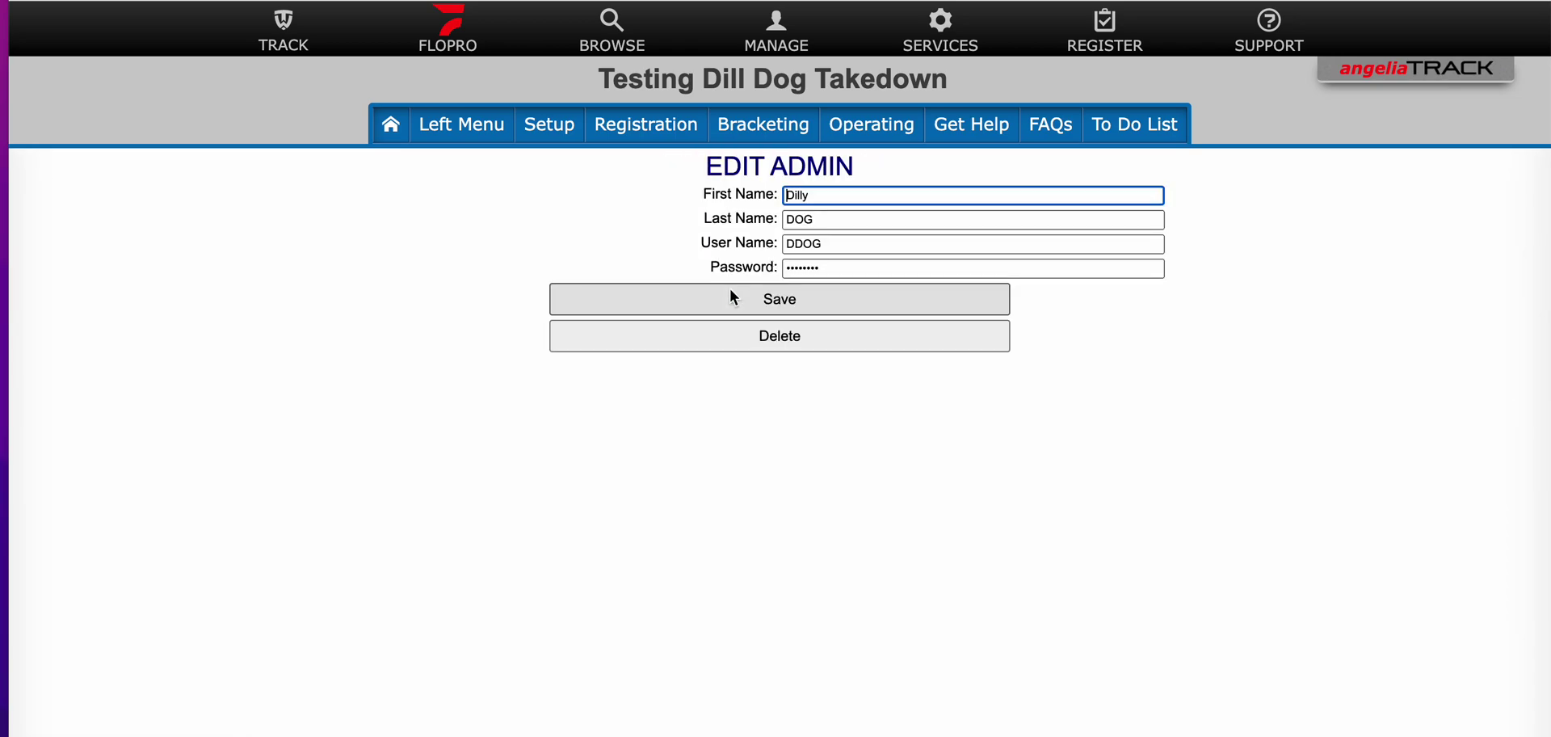
{"action": "left_click", "coordinate": [780, 337]}
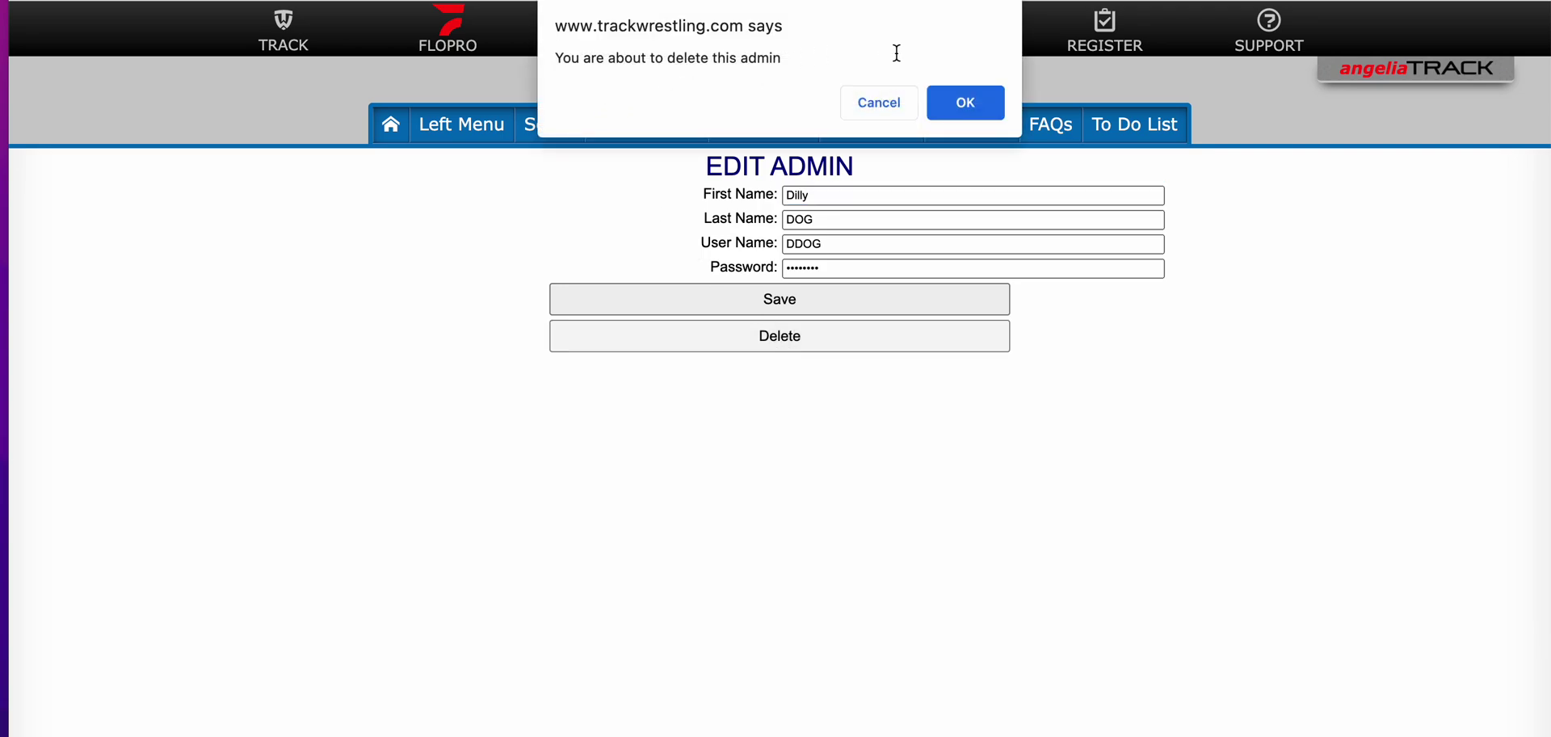
{"action": "left_click", "coordinate": [967, 105]}
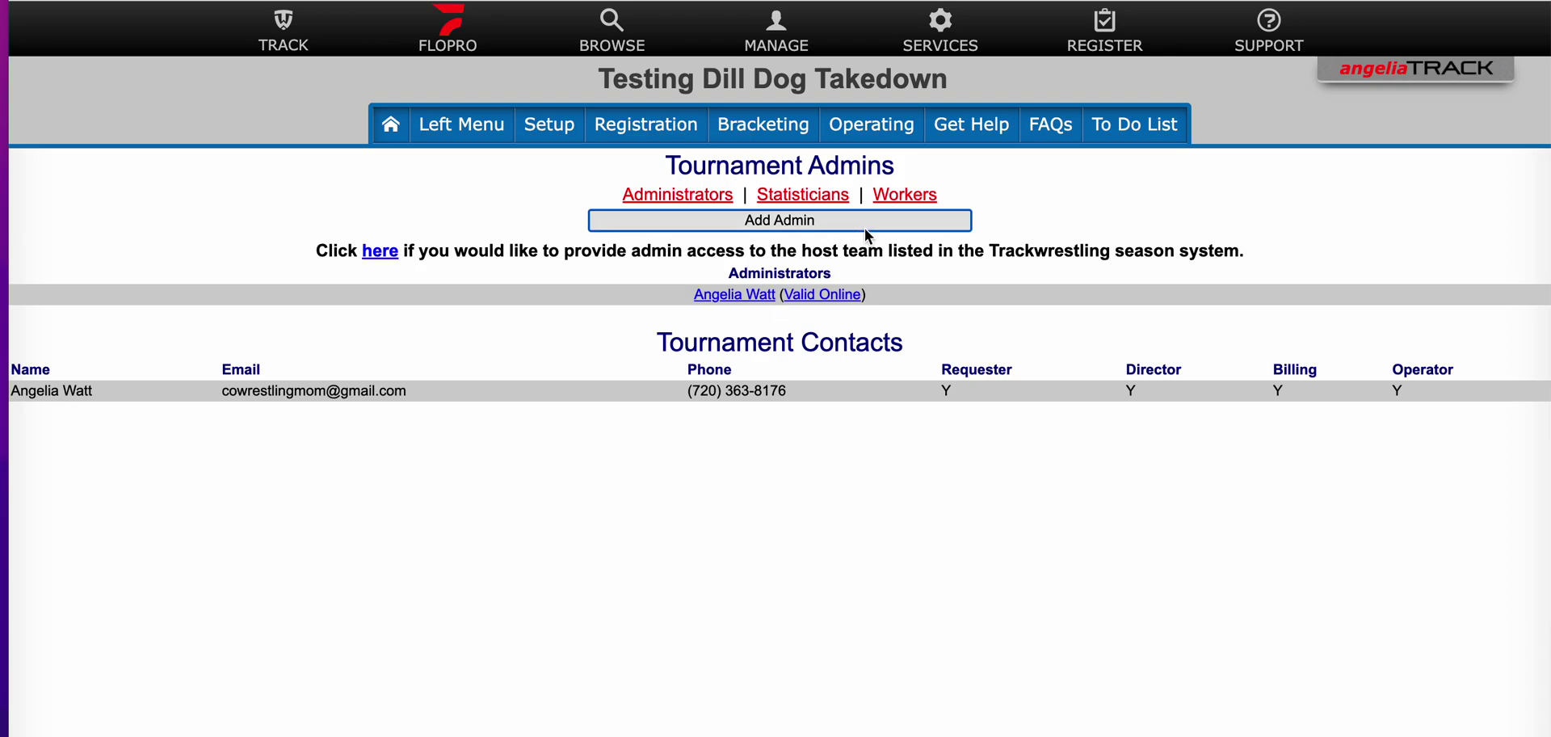
Step: Go to Statisticians and choose Add Statistician from Statistician Operations
{"action": "left_click", "coordinate": [798, 197]}
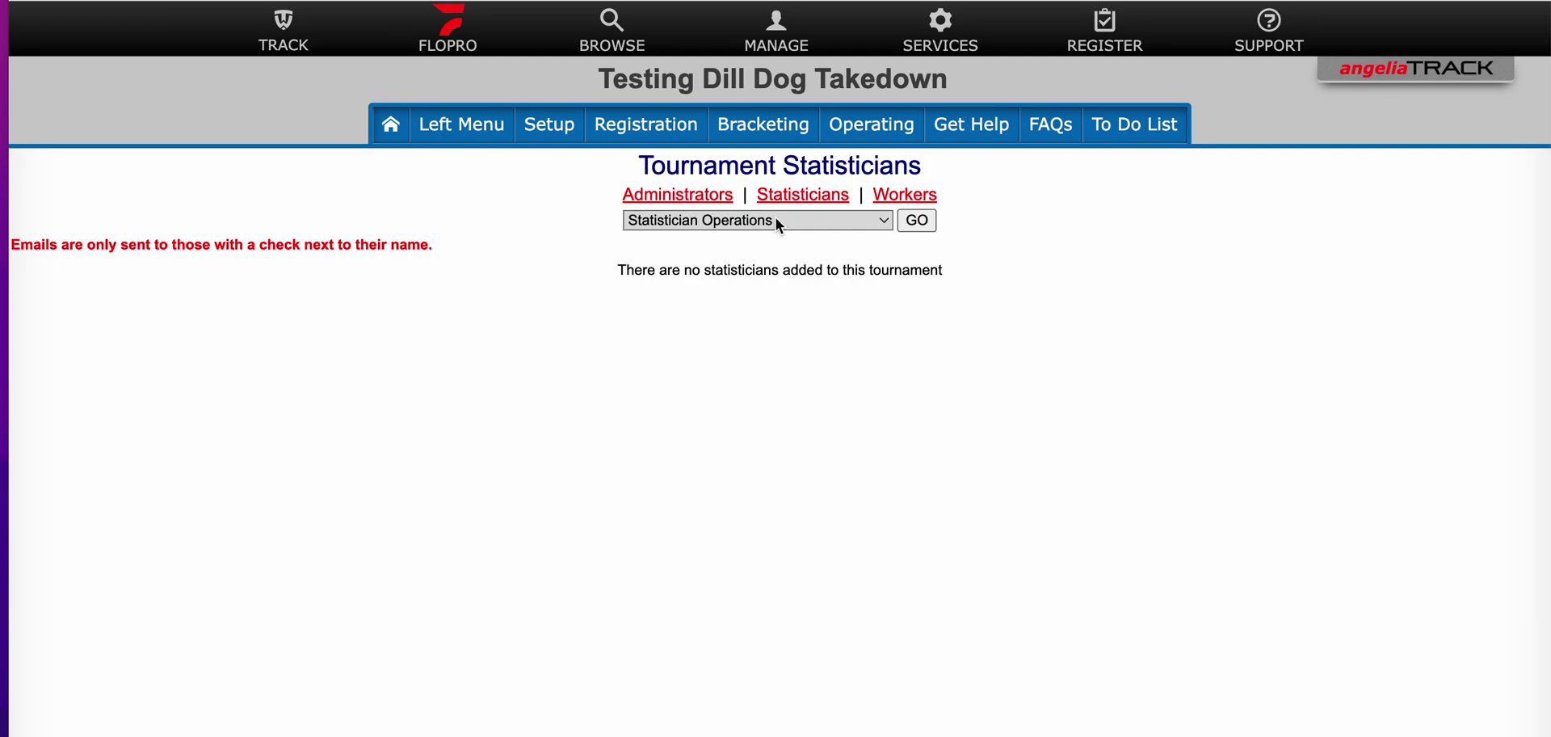
{"action": "left_click", "coordinate": [819, 227]}
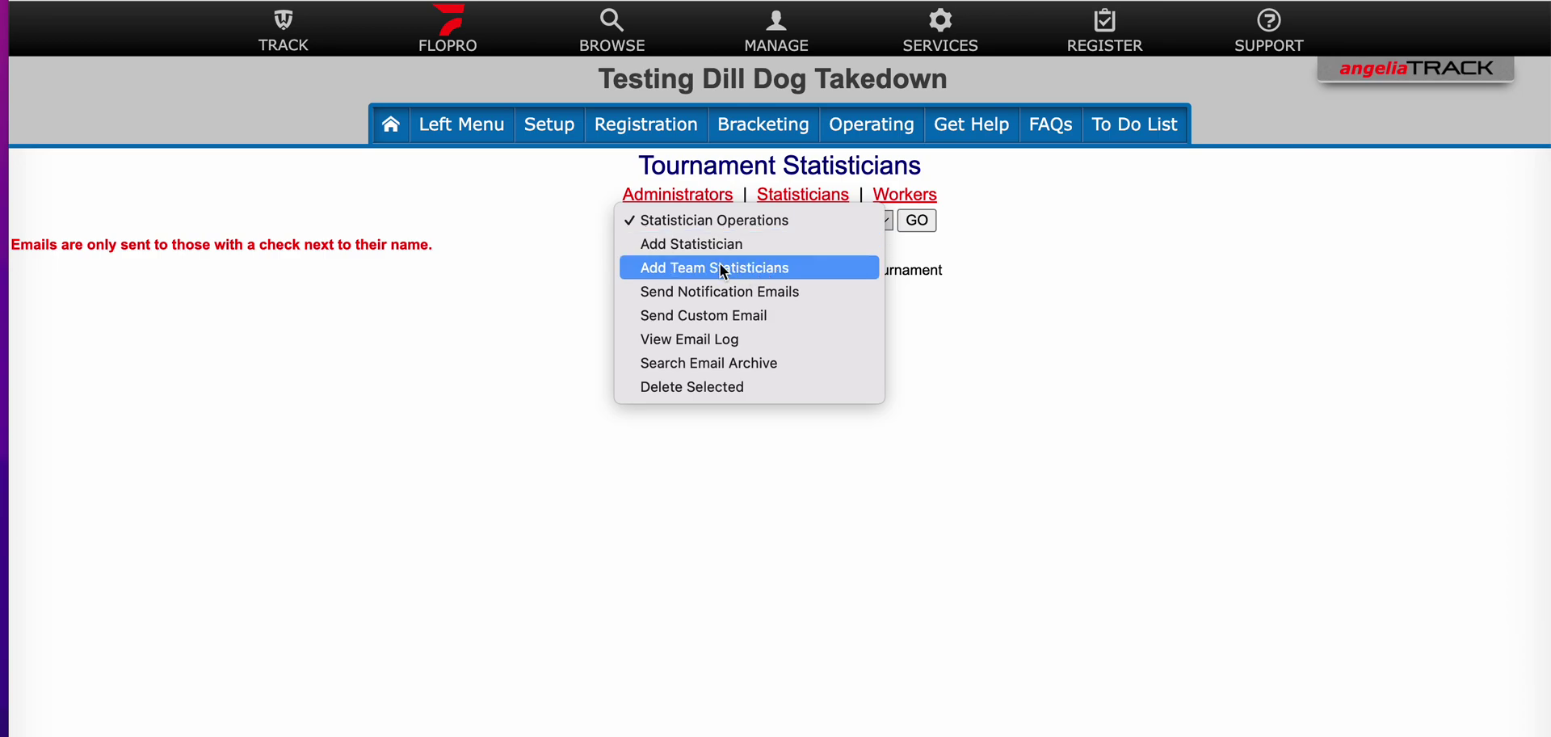
{"action": "left_click", "coordinate": [698, 244]}
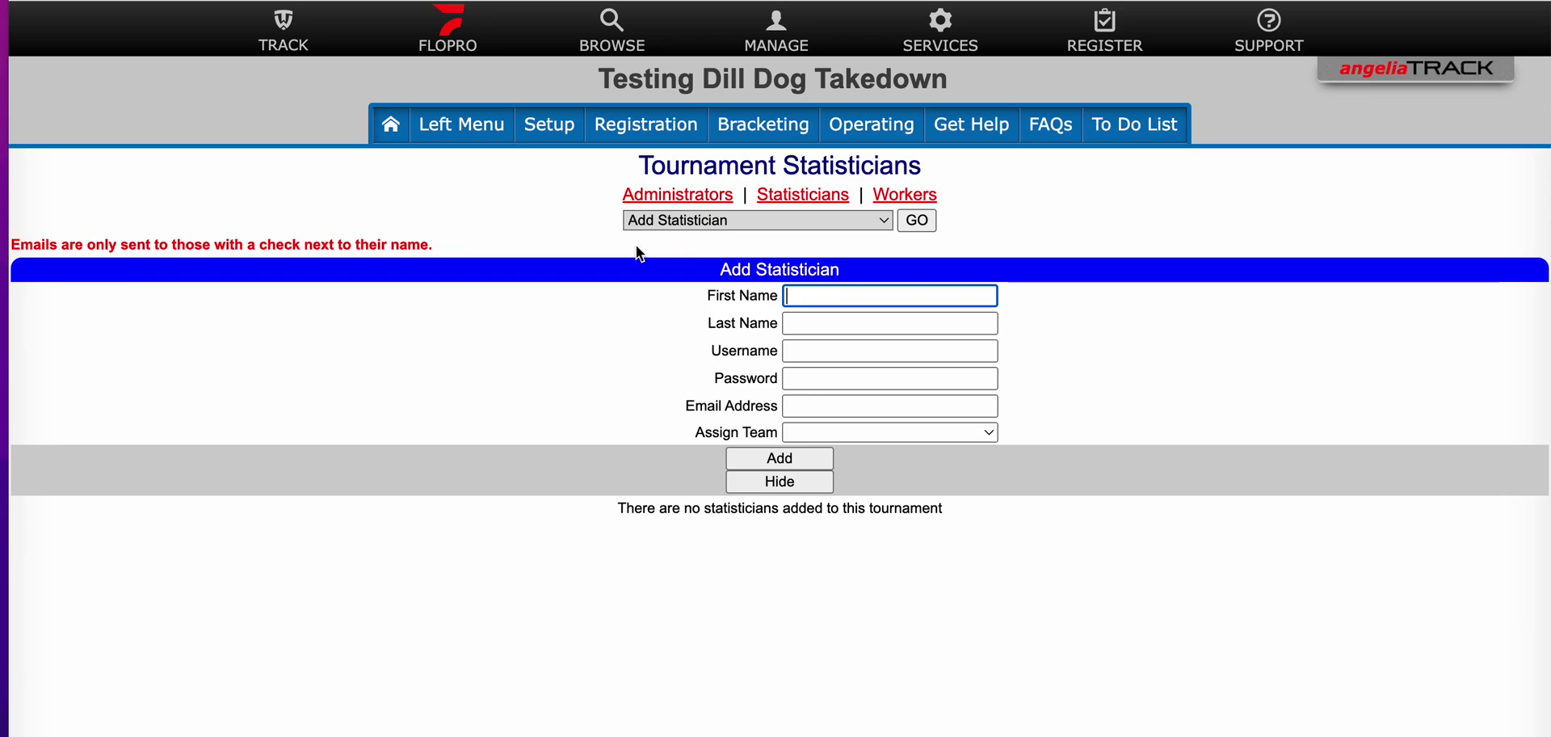
Step: Fill the statistician's first name, last name, user name and password from saved suggestions
{"action": "left_click", "coordinate": [834, 300]}
{"action": "left_click", "coordinate": [895, 380]}
{"action": "left_click", "coordinate": [844, 323]}
{"action": "left_click", "coordinate": [893, 380]}
{"action": "left_click", "coordinate": [866, 358]}
{"action": "left_click", "coordinate": [908, 428]}
{"action": "left_click", "coordinate": [866, 380]}
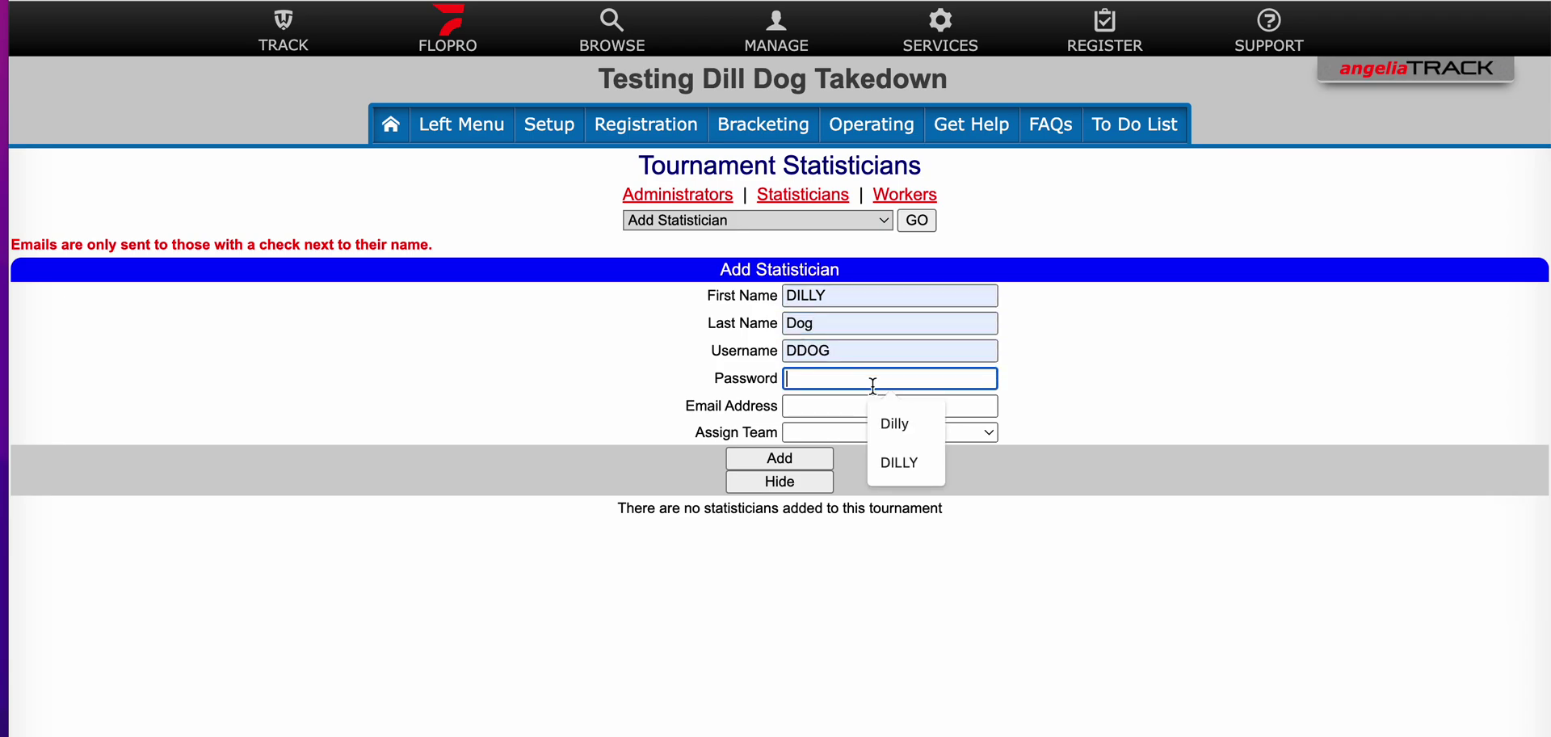
{"action": "left_click", "coordinate": [901, 420]}
Step: Enter the statistician's trackwrestling.com e-mail address and add them to the tournament
{"action": "left_click", "coordinate": [835, 405]}
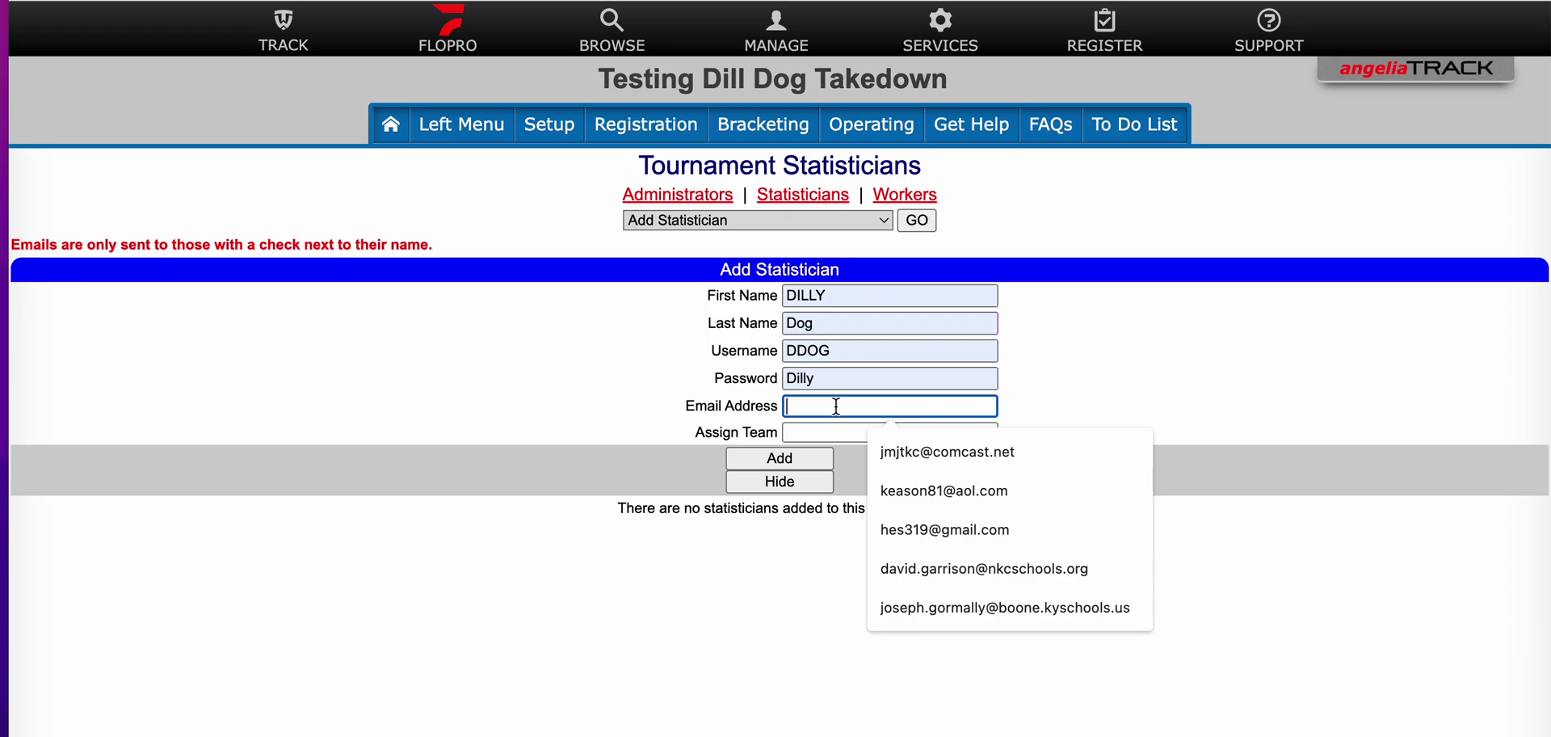
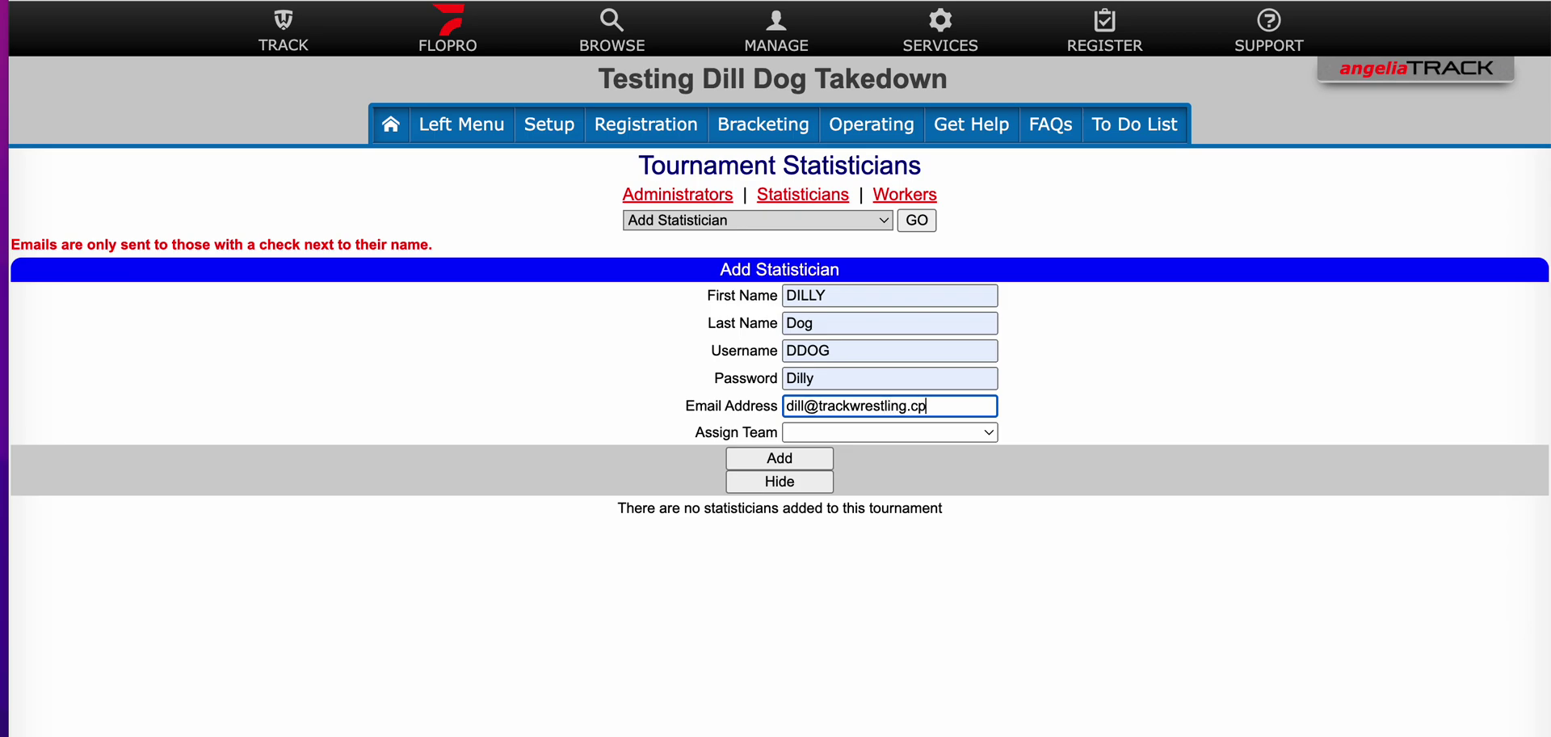
{"action": "left_click", "coordinate": [767, 457]}
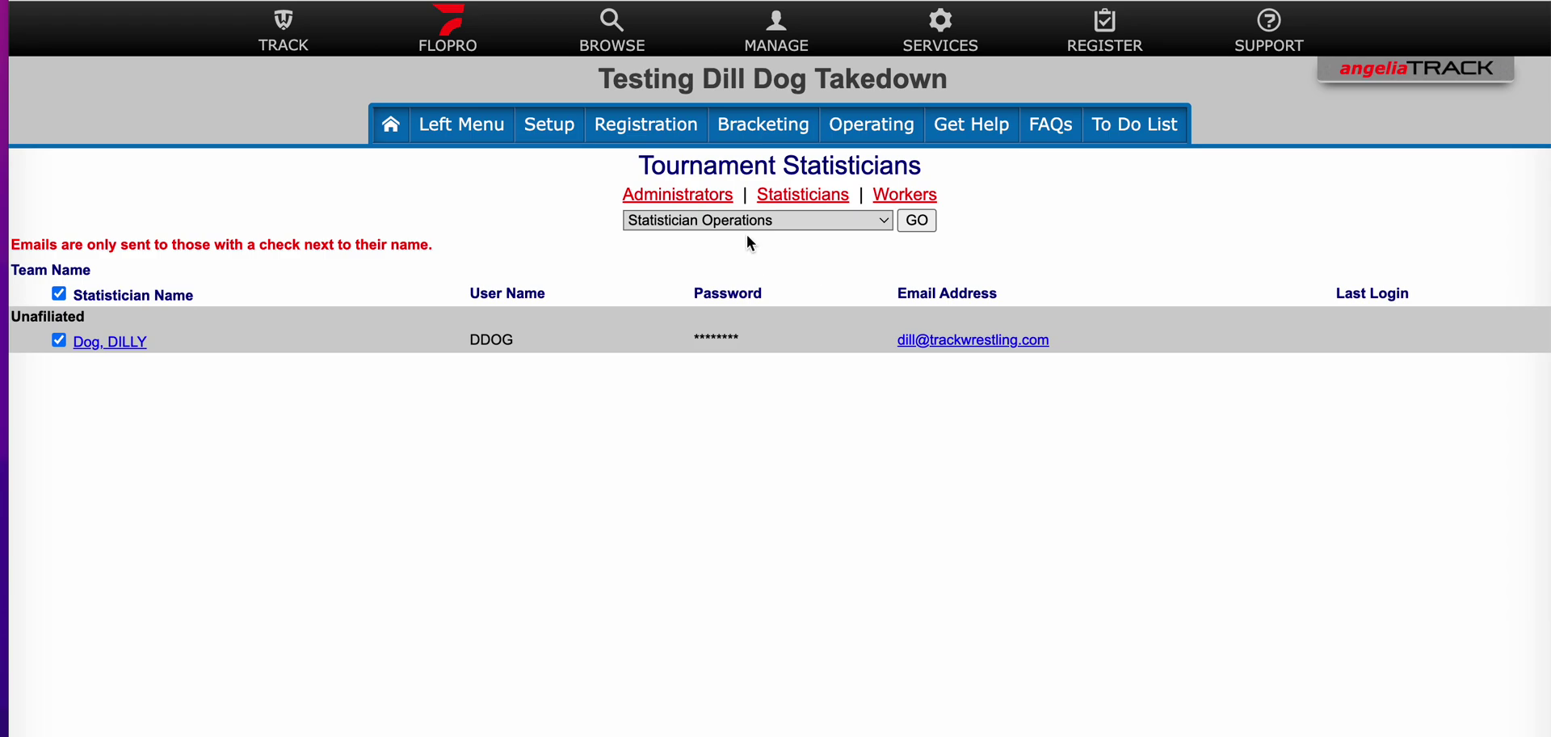
Step: Generate a statistician for every team and confirm the prompt
{"action": "left_click", "coordinate": [803, 217]}
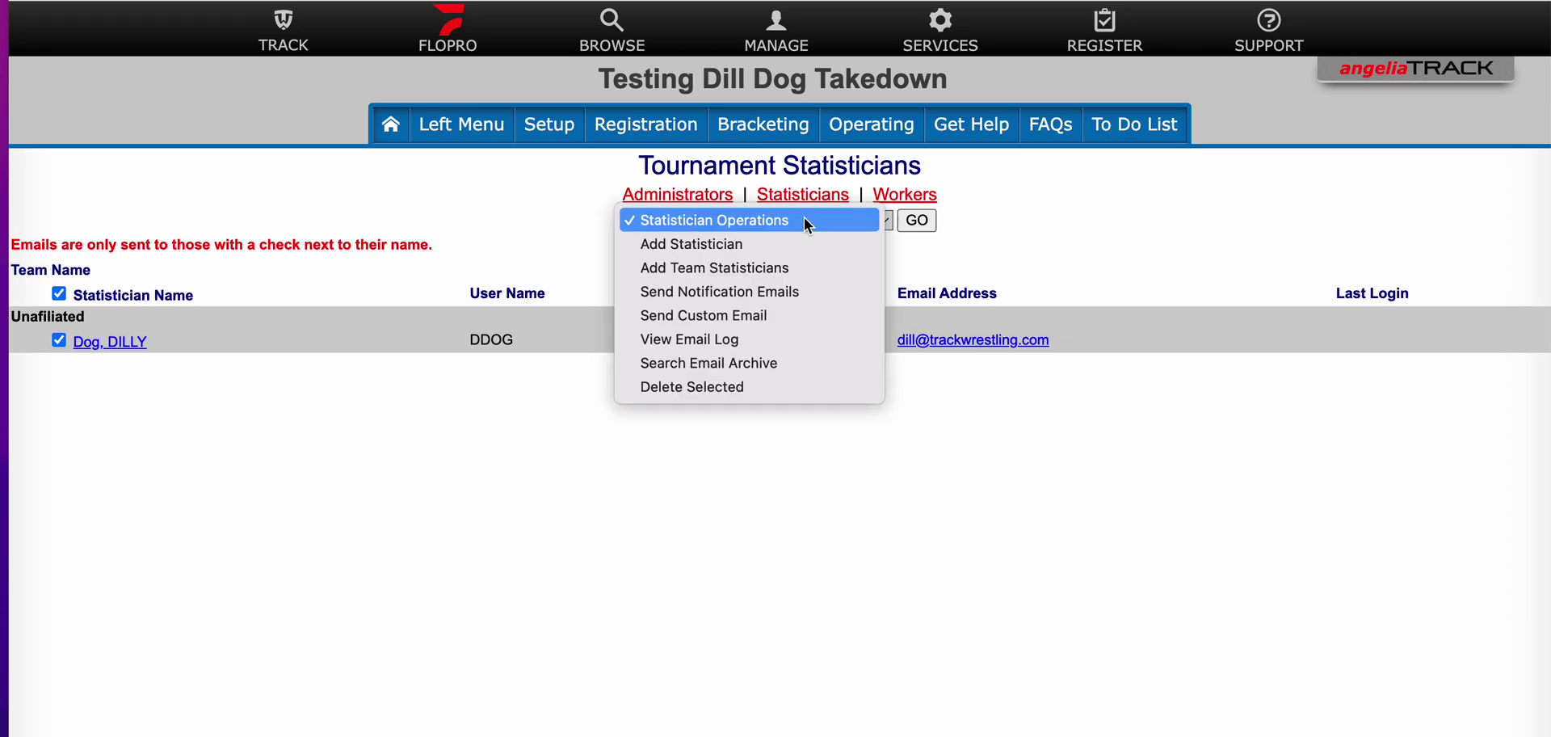
{"action": "left_click", "coordinate": [782, 273]}
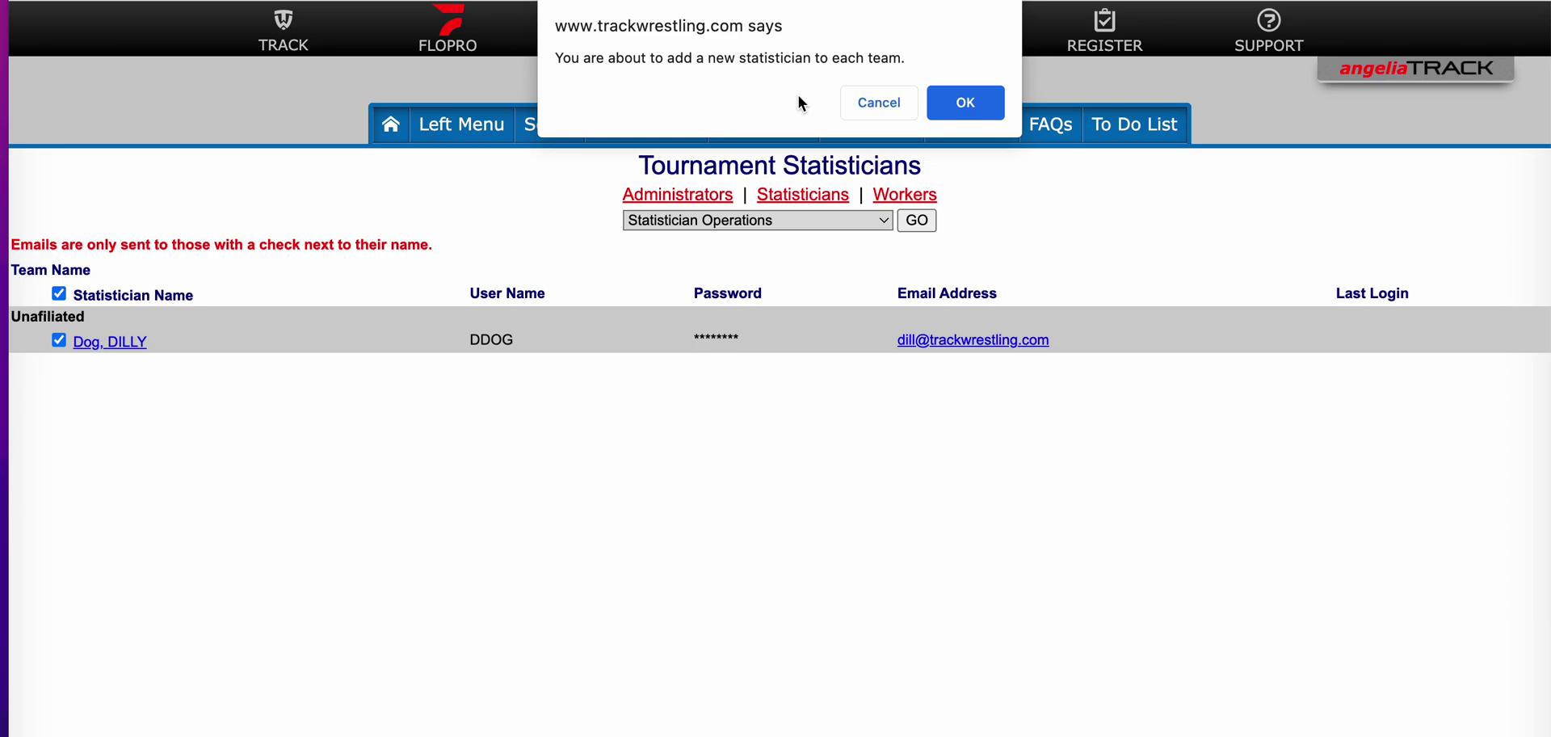
{"action": "left_click", "coordinate": [969, 105]}
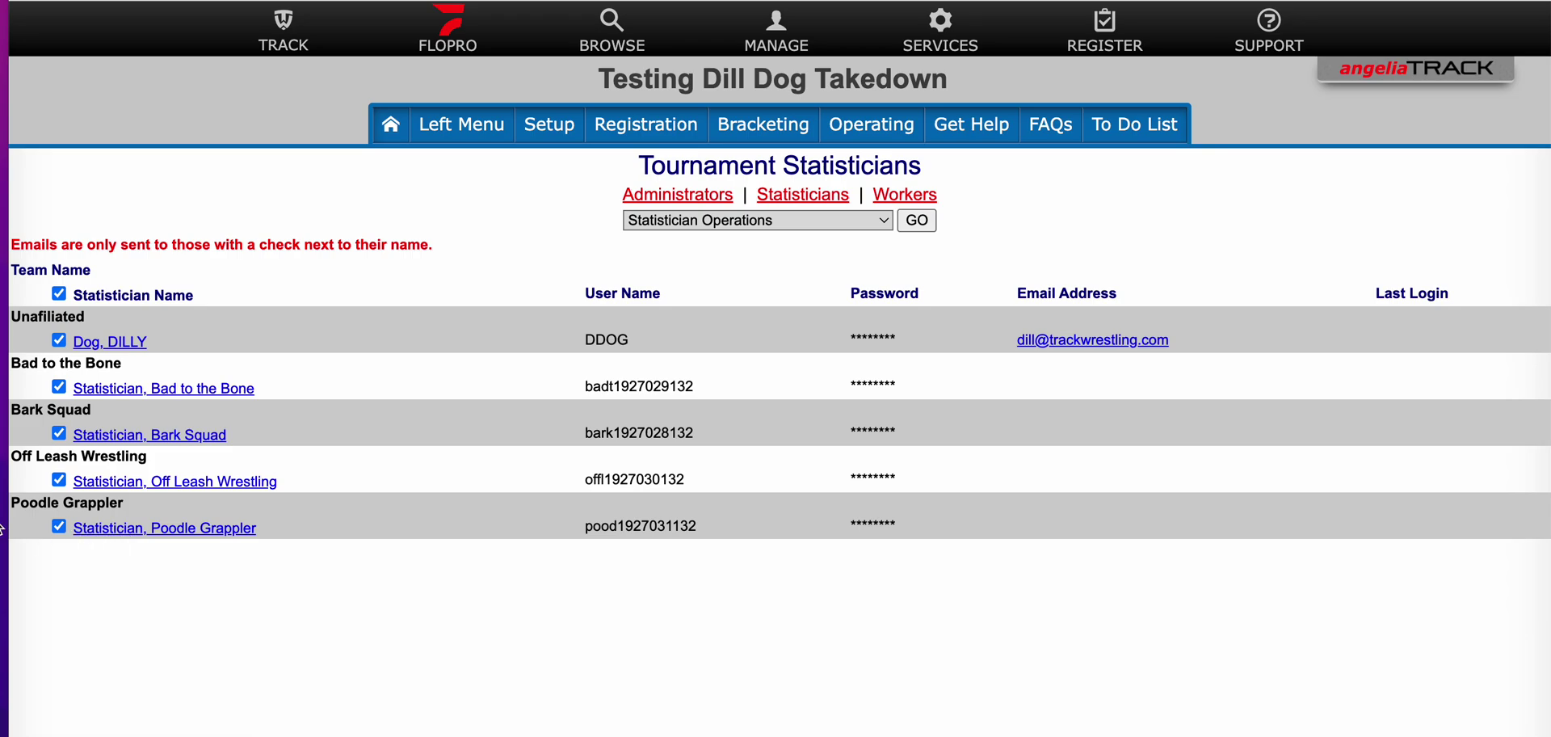
Step: Save a trackwrestling.com e-mail and 10-digit phone number for the Bad to the Bone statistician
{"action": "left_click", "coordinate": [158, 391]}
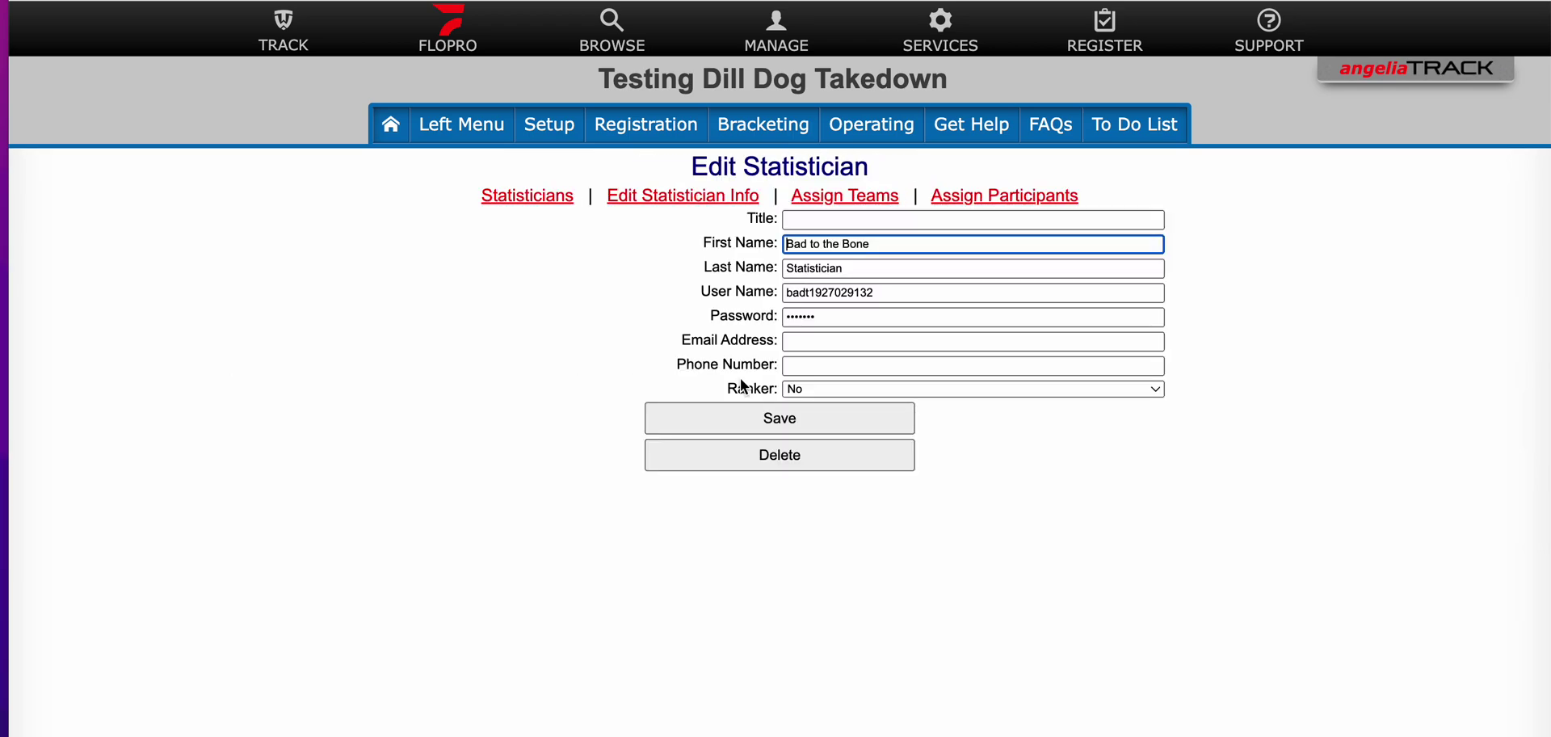
{"action": "left_click", "coordinate": [809, 339]}
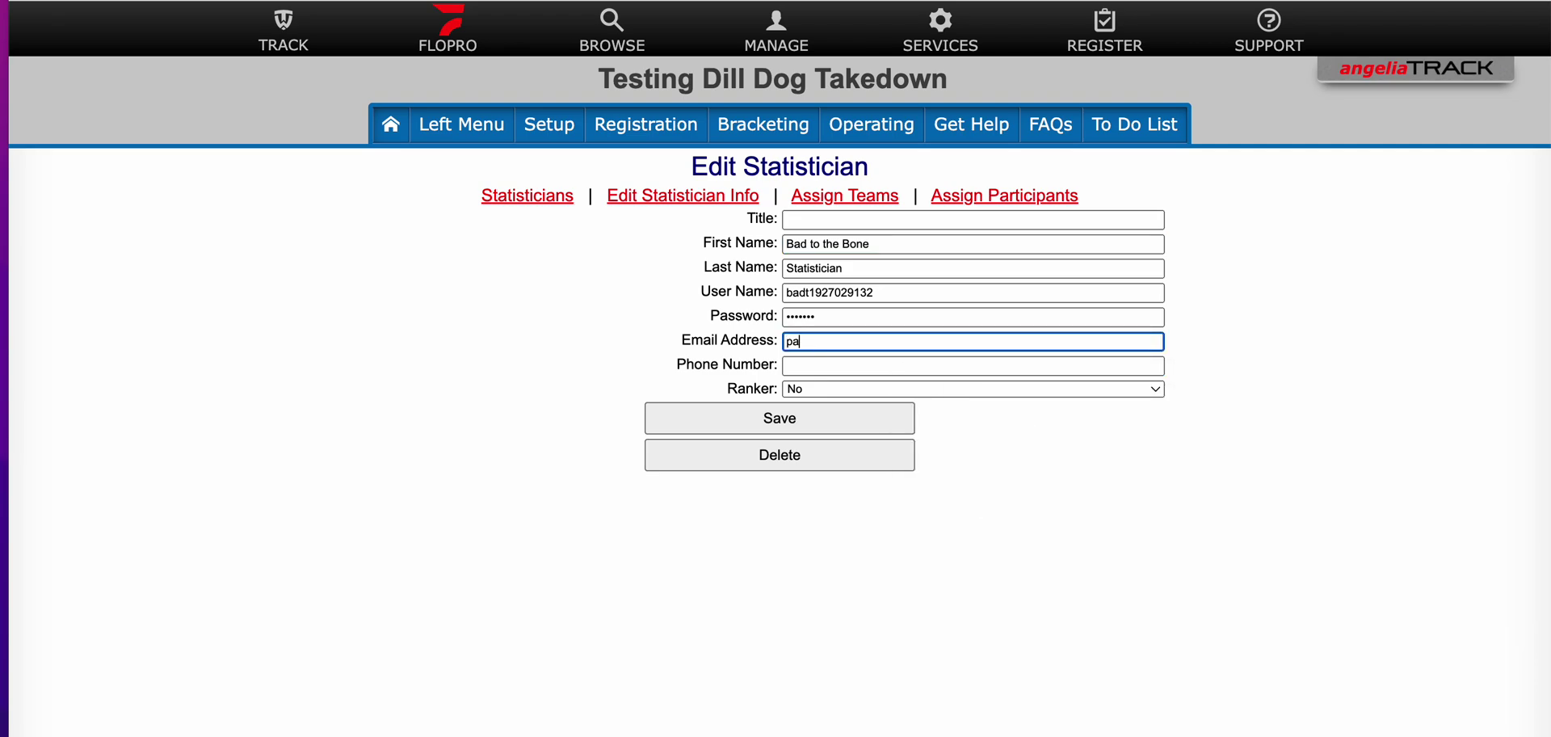
{"action": "left_click", "coordinate": [972, 365]}
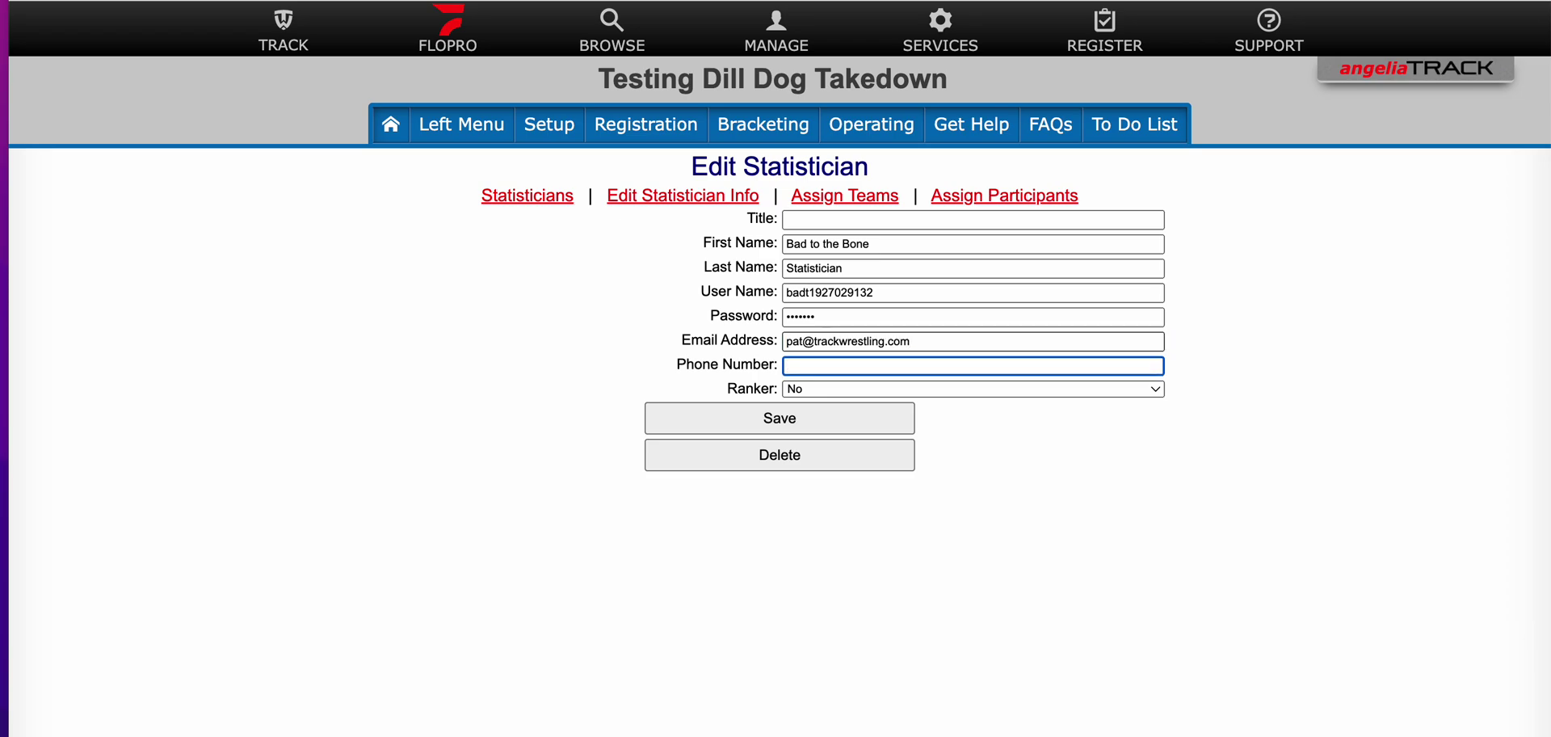
{"action": "type", "text": "8888888888"}
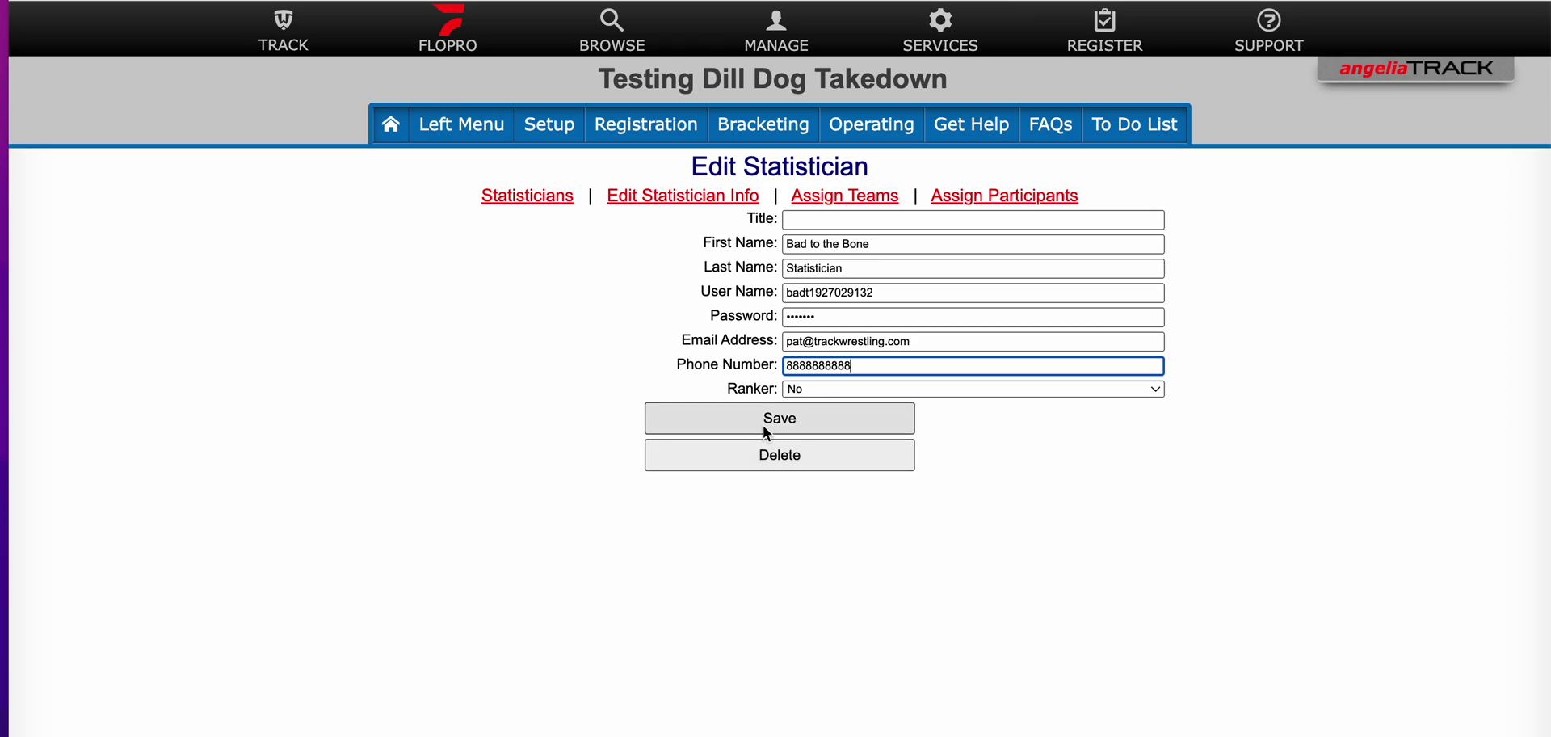
{"action": "left_click", "coordinate": [762, 424]}
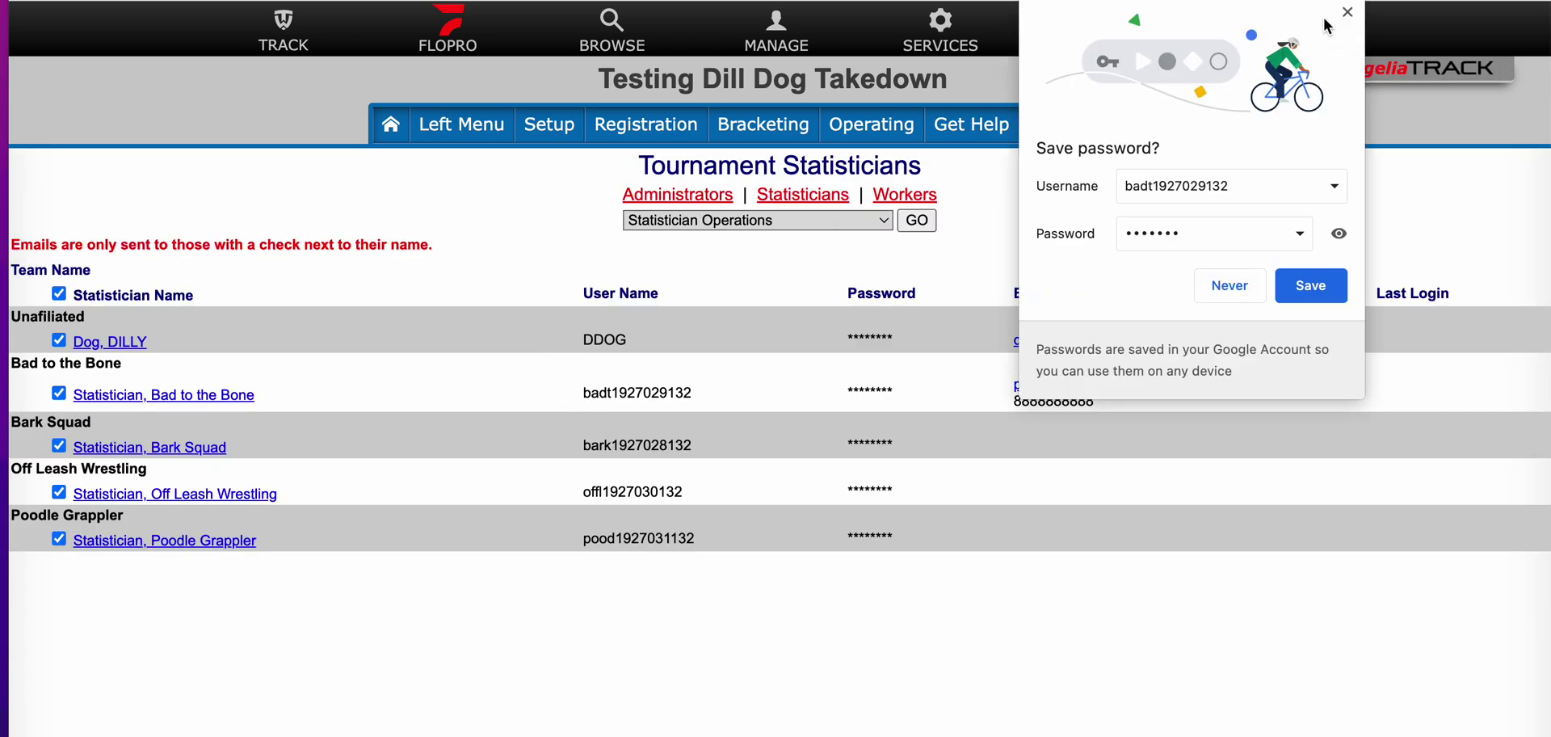
Step: Close Chrome's 'Save password?' popup
{"action": "left_click", "coordinate": [1346, 12]}
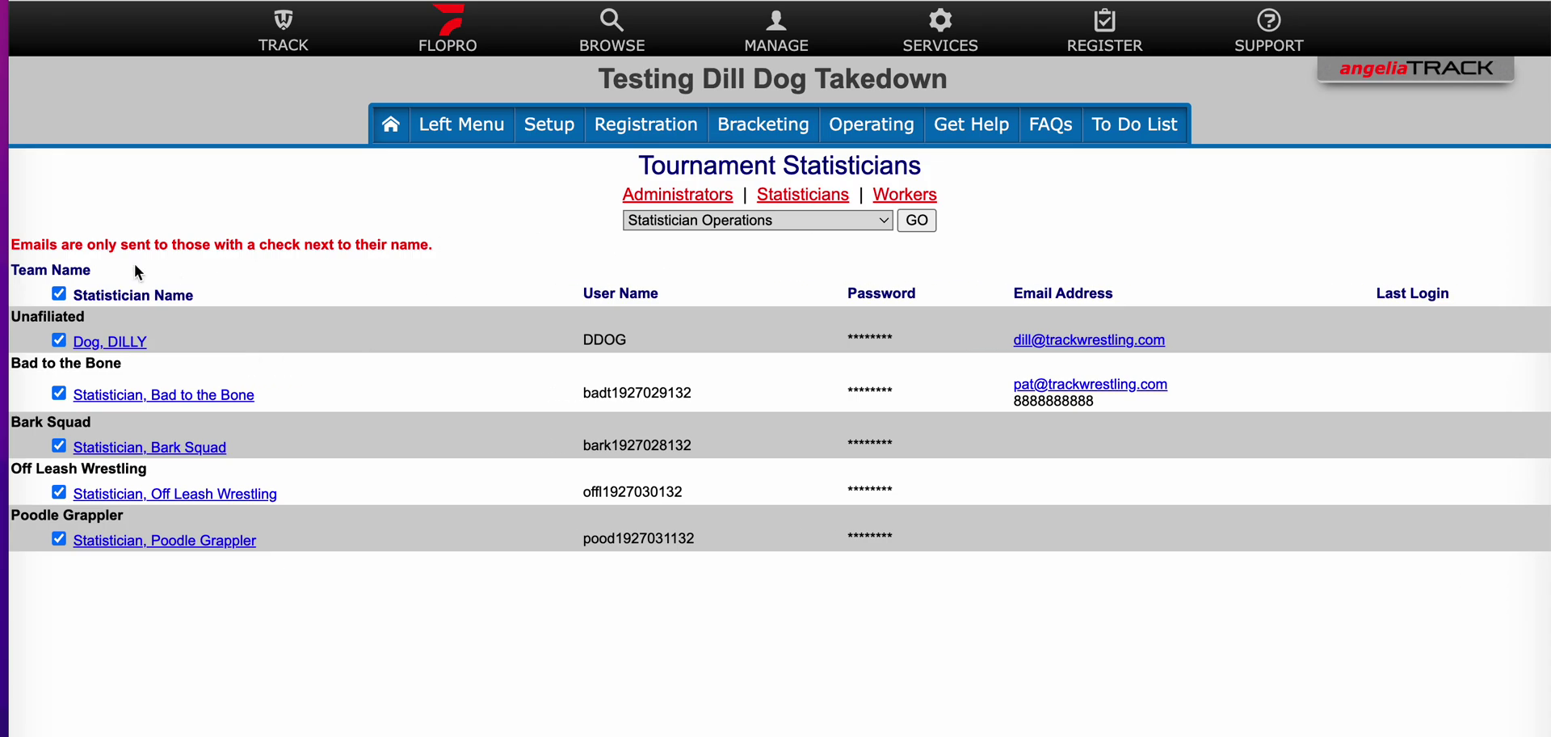
Step: Select all statisticians and send them notification emails, acknowledging the weight-class warning
{"action": "left_click", "coordinate": [59, 293]}
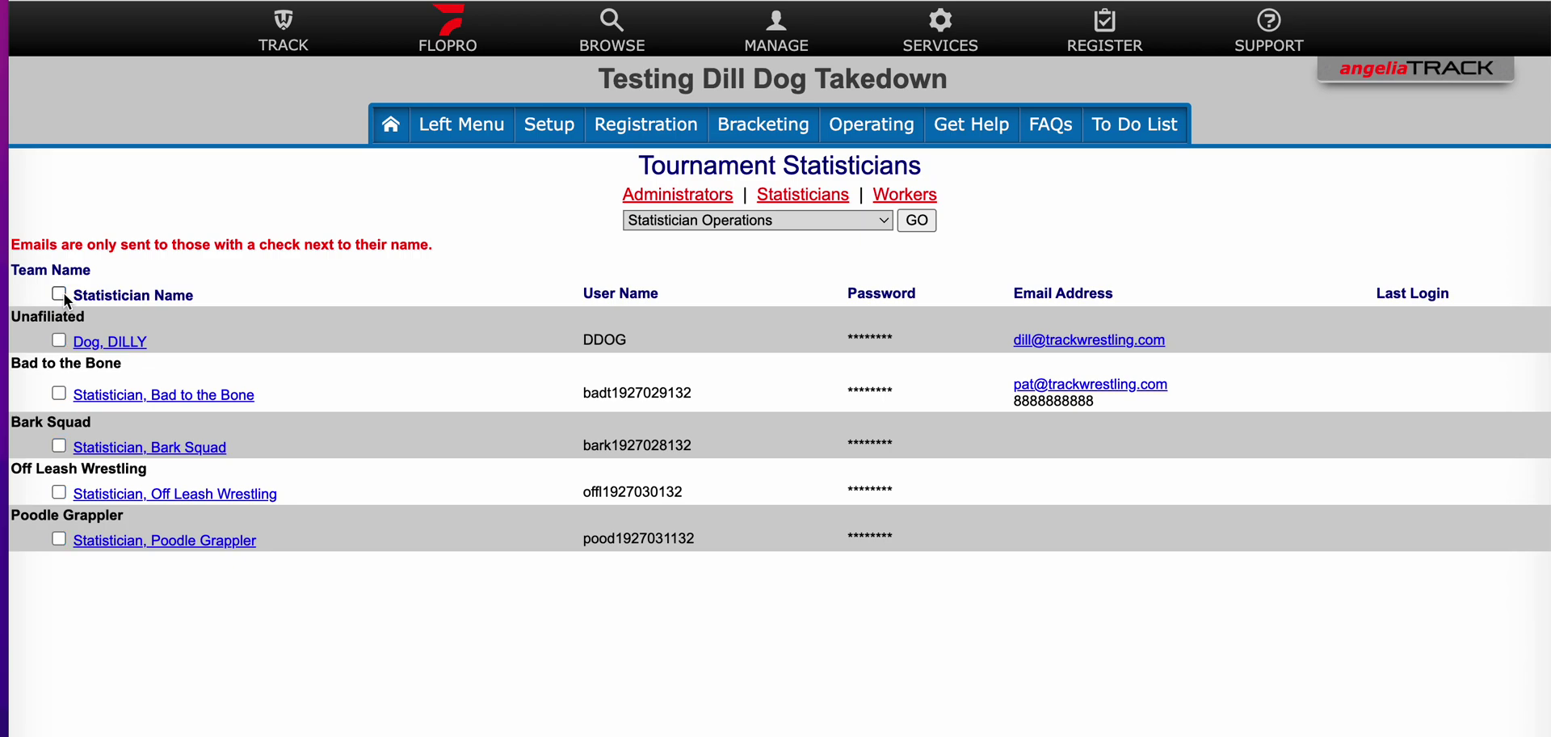
{"action": "left_click", "coordinate": [63, 294]}
{"action": "left_click", "coordinate": [774, 227]}
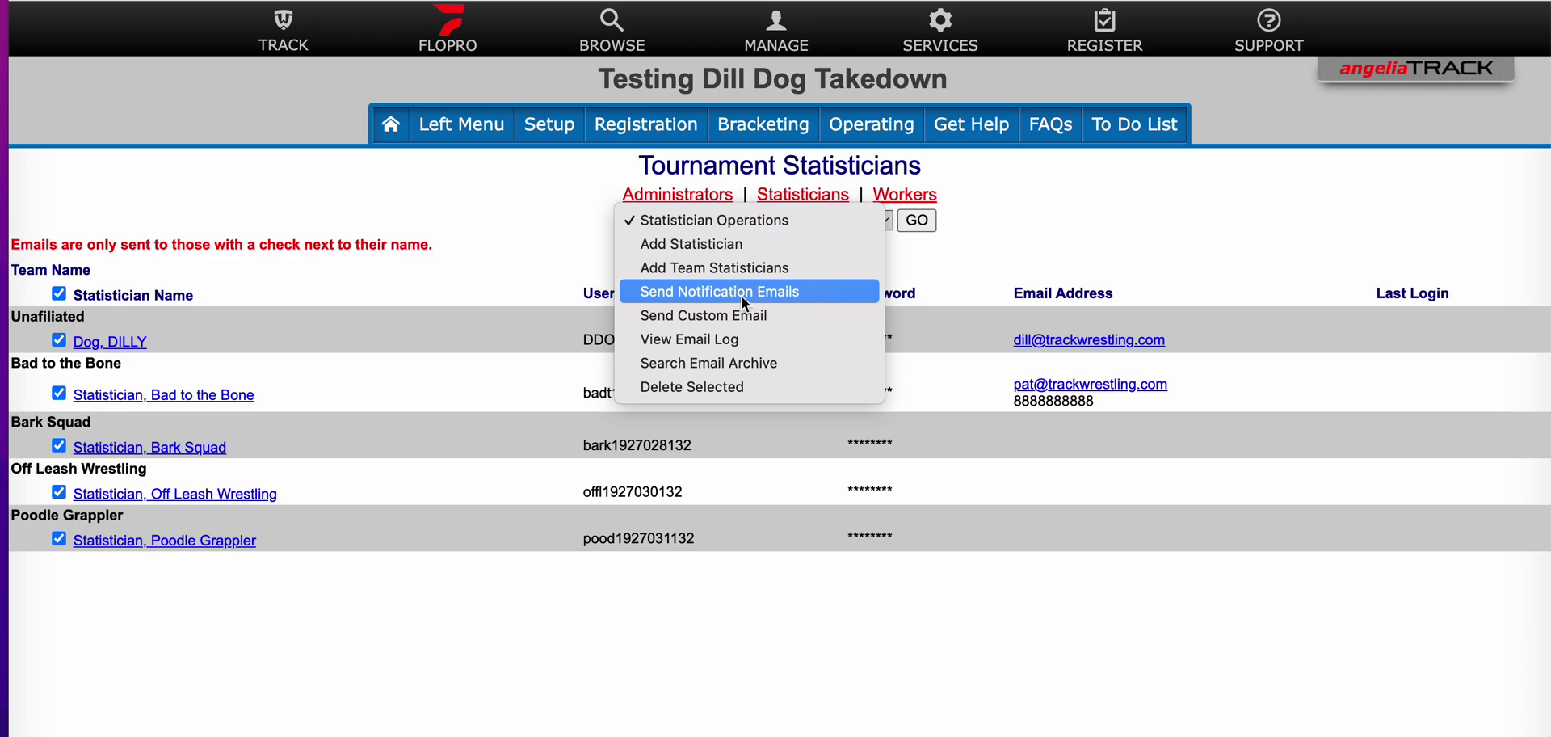
{"action": "left_click", "coordinate": [744, 293]}
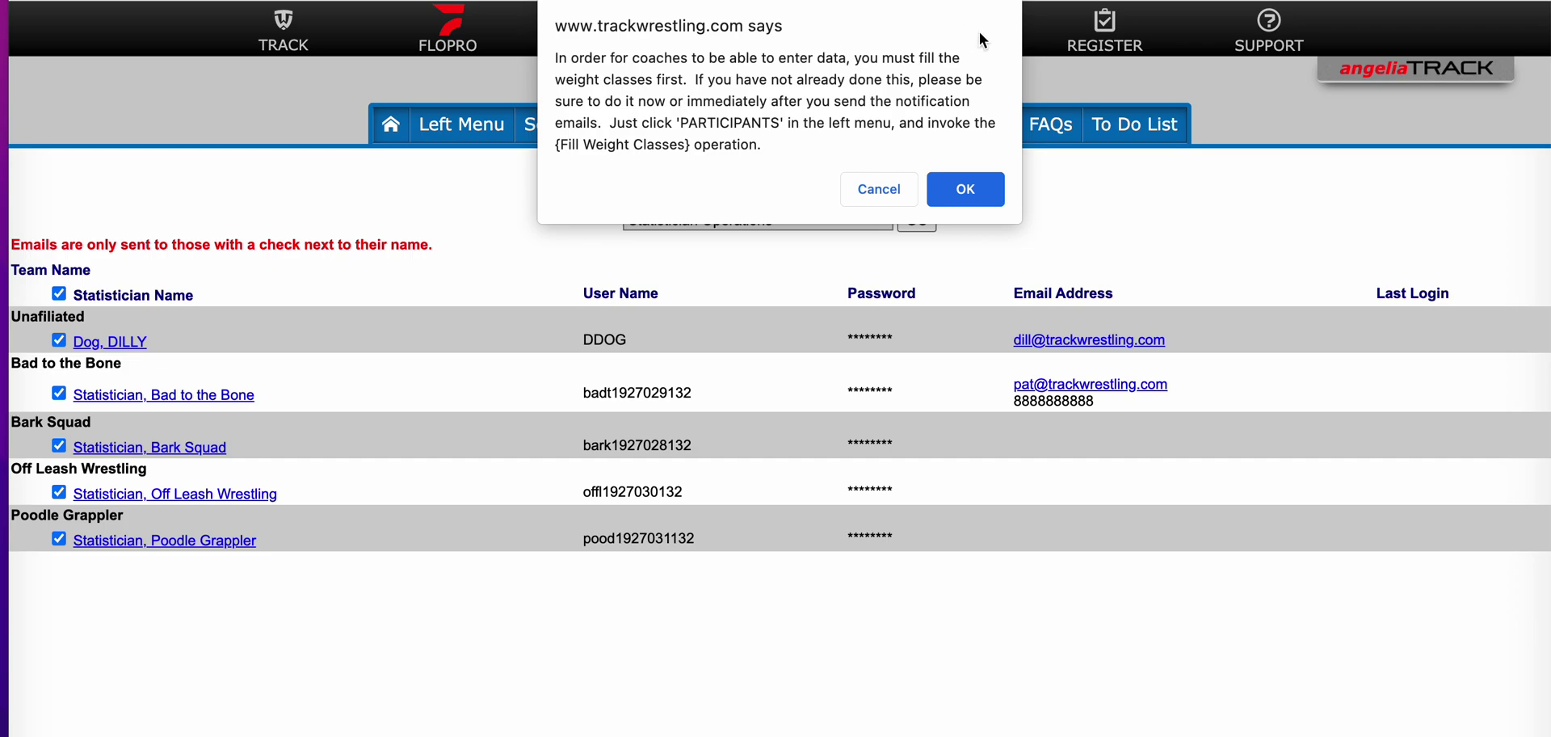
{"action": "left_click", "coordinate": [962, 194]}
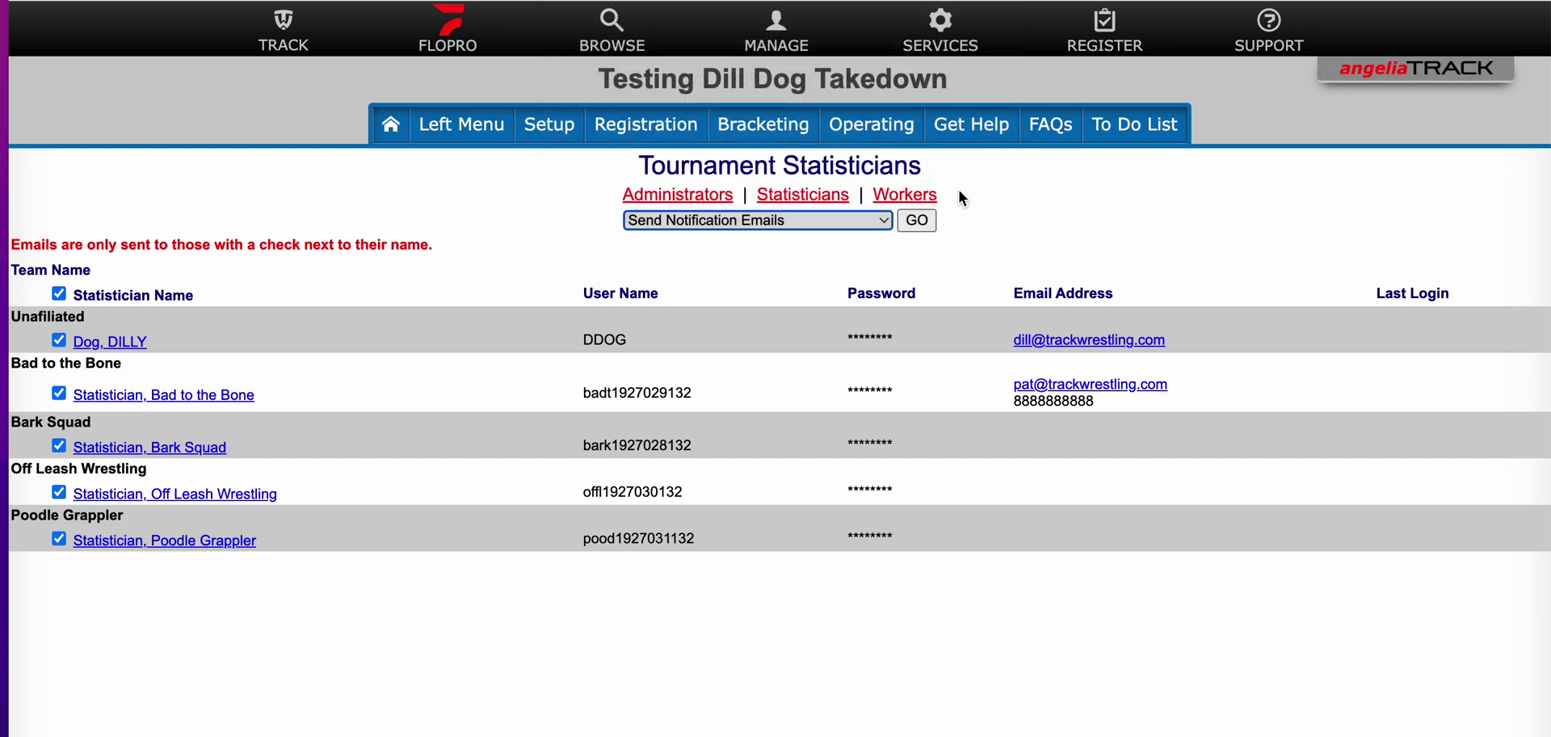
{"action": "left_click", "coordinate": [762, 219]}
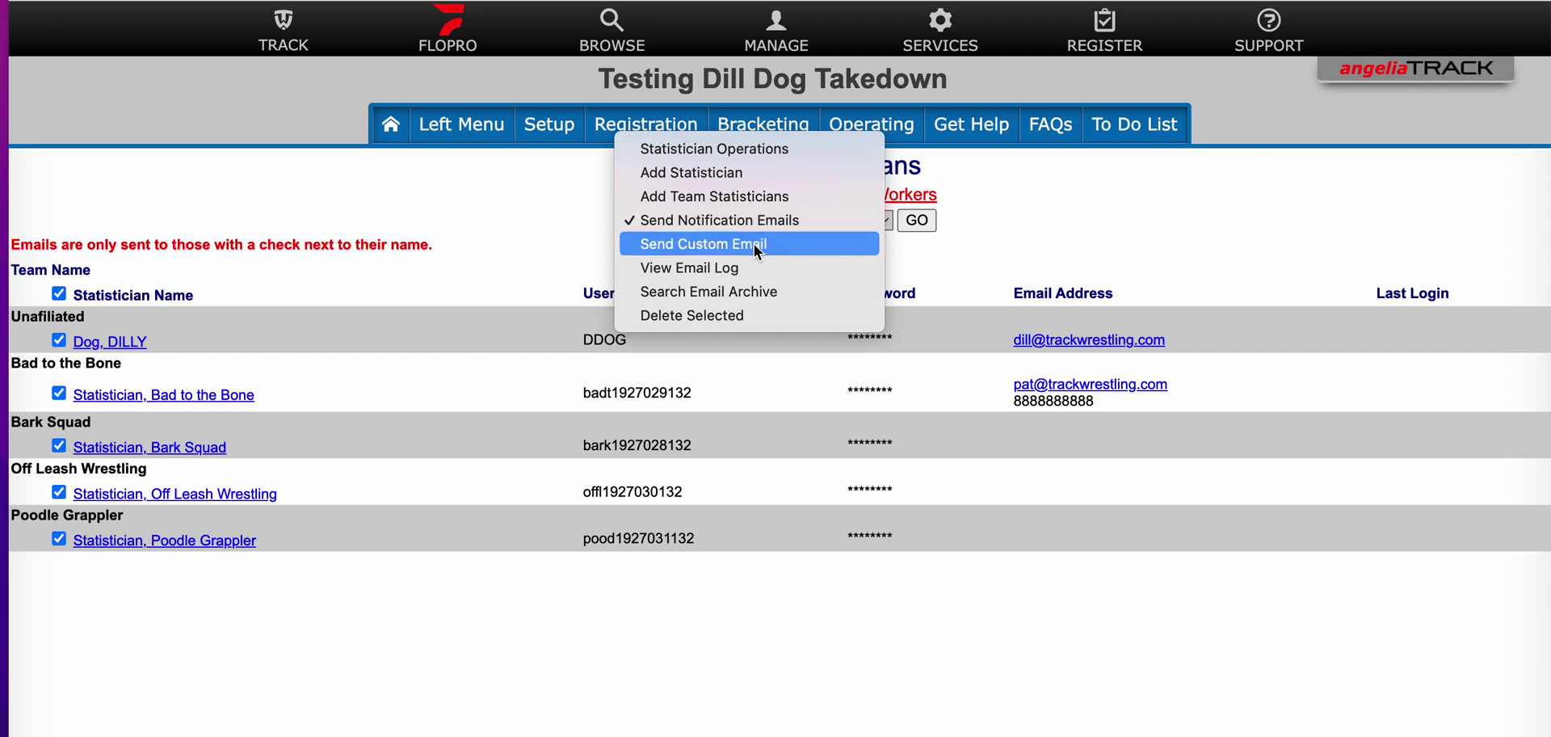
{"action": "left_click", "coordinate": [754, 243]}
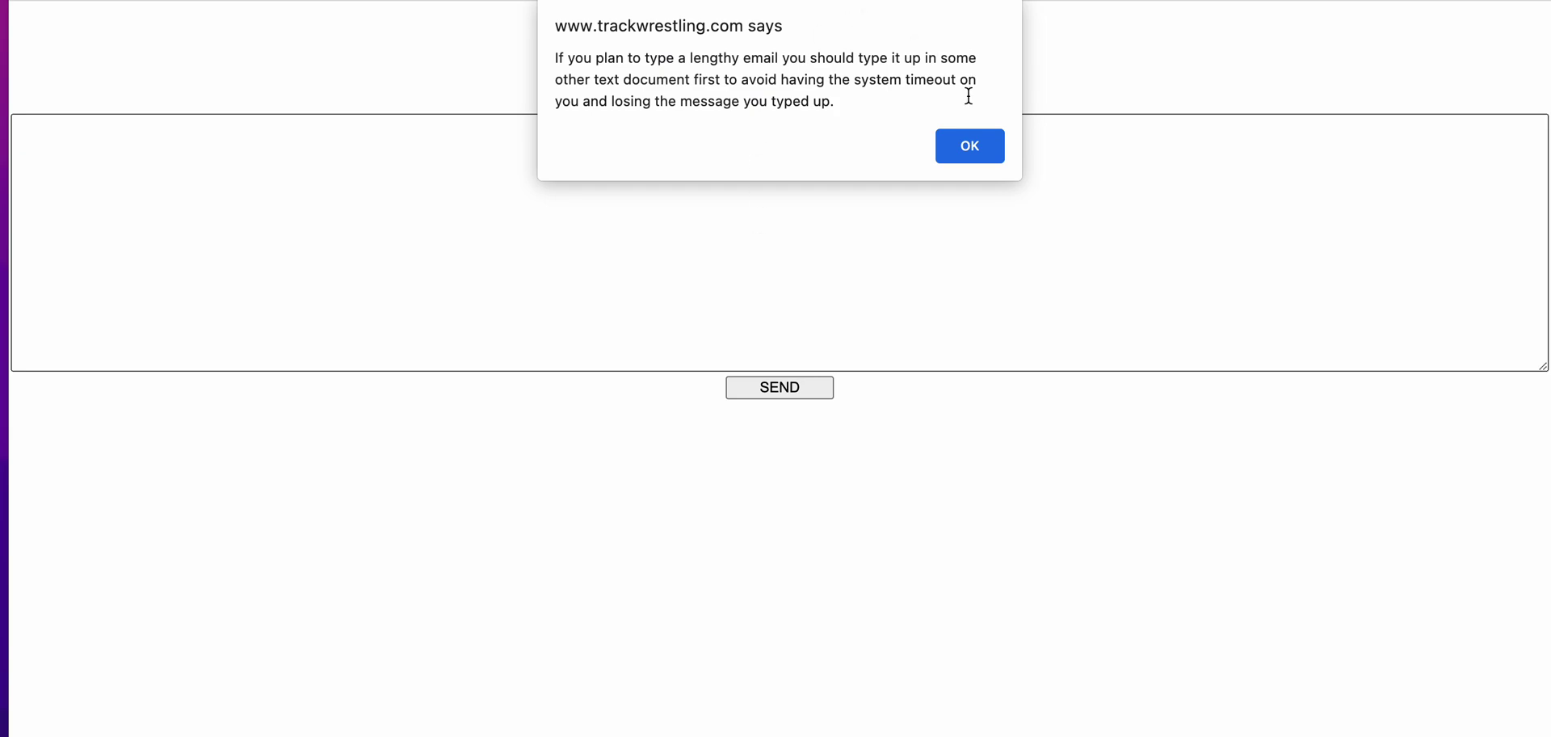
{"action": "left_click", "coordinate": [963, 150]}
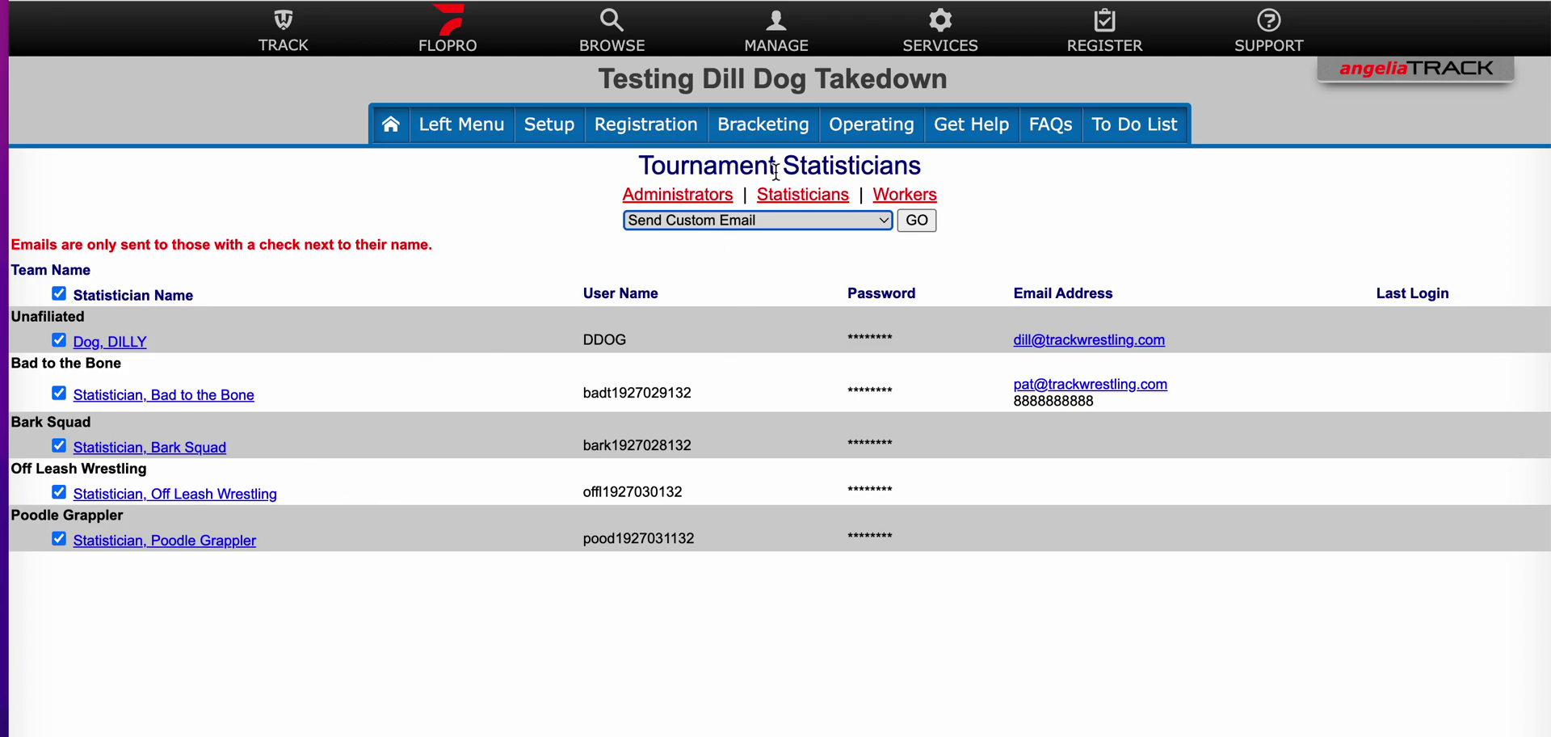
Step: On the Workers page, add a worker using autofilled first name, last name, user name and password
{"action": "left_click", "coordinate": [920, 202]}
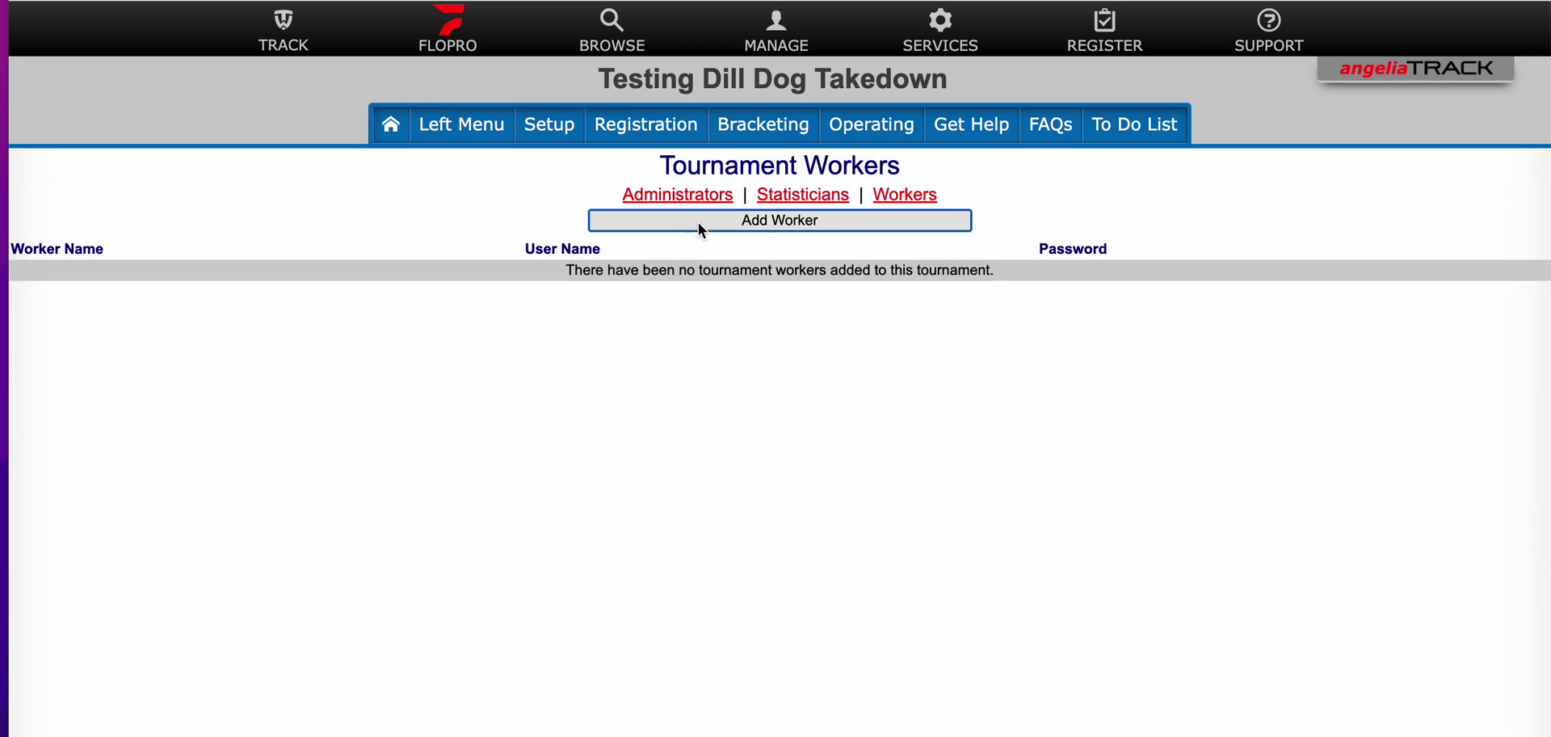
{"action": "left_click", "coordinate": [700, 223]}
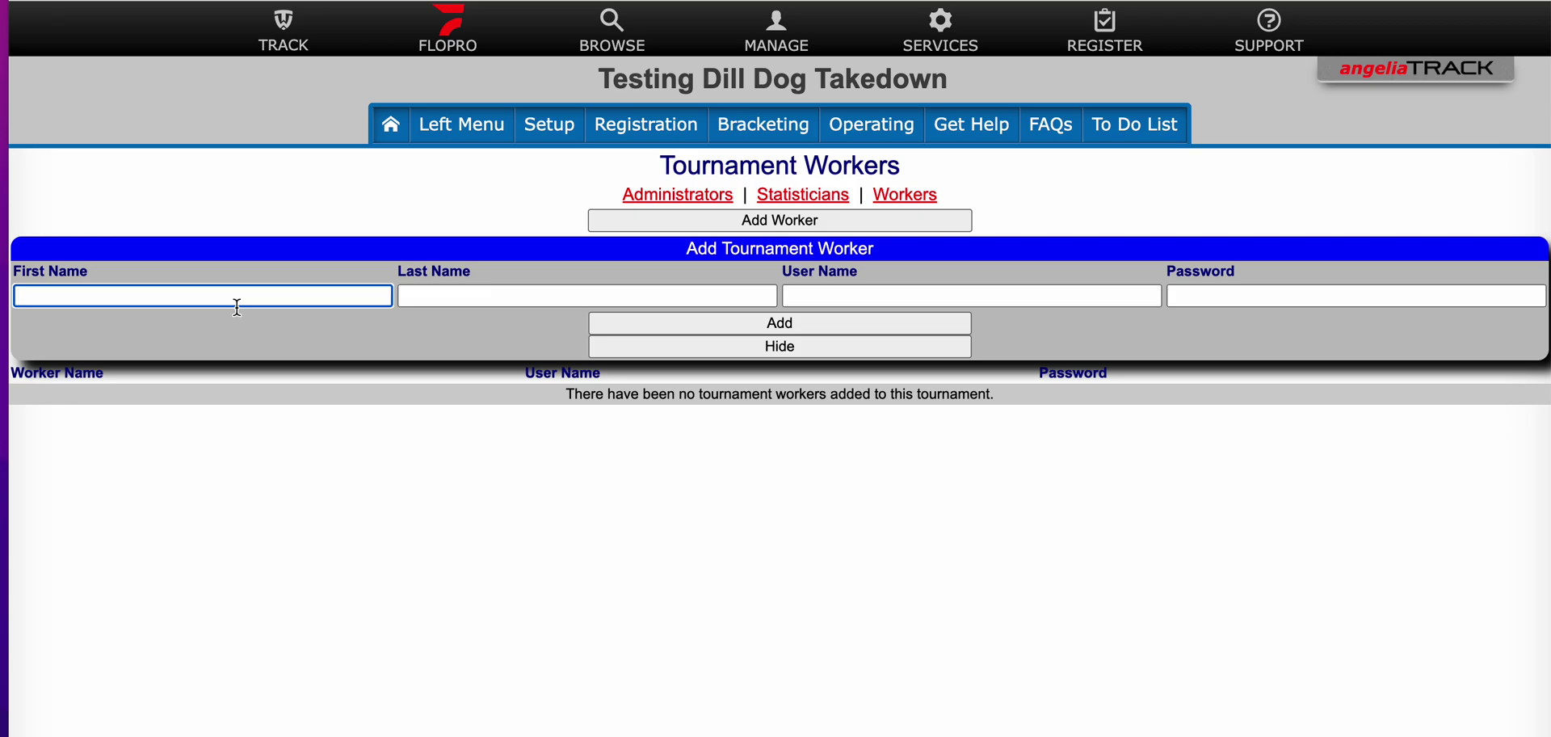
{"action": "left_click", "coordinate": [206, 300]}
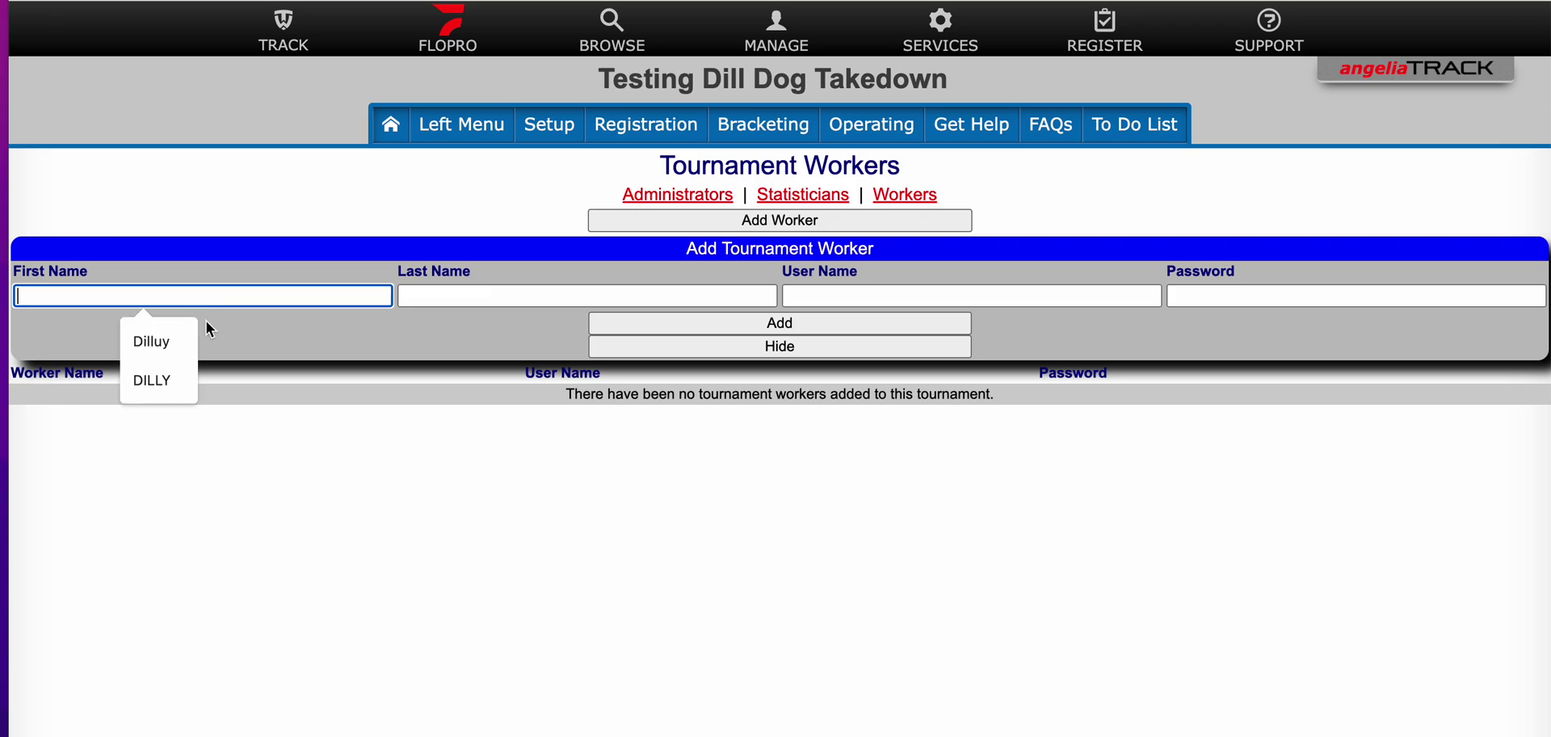
{"action": "left_click", "coordinate": [163, 380]}
{"action": "left_click", "coordinate": [424, 296]}
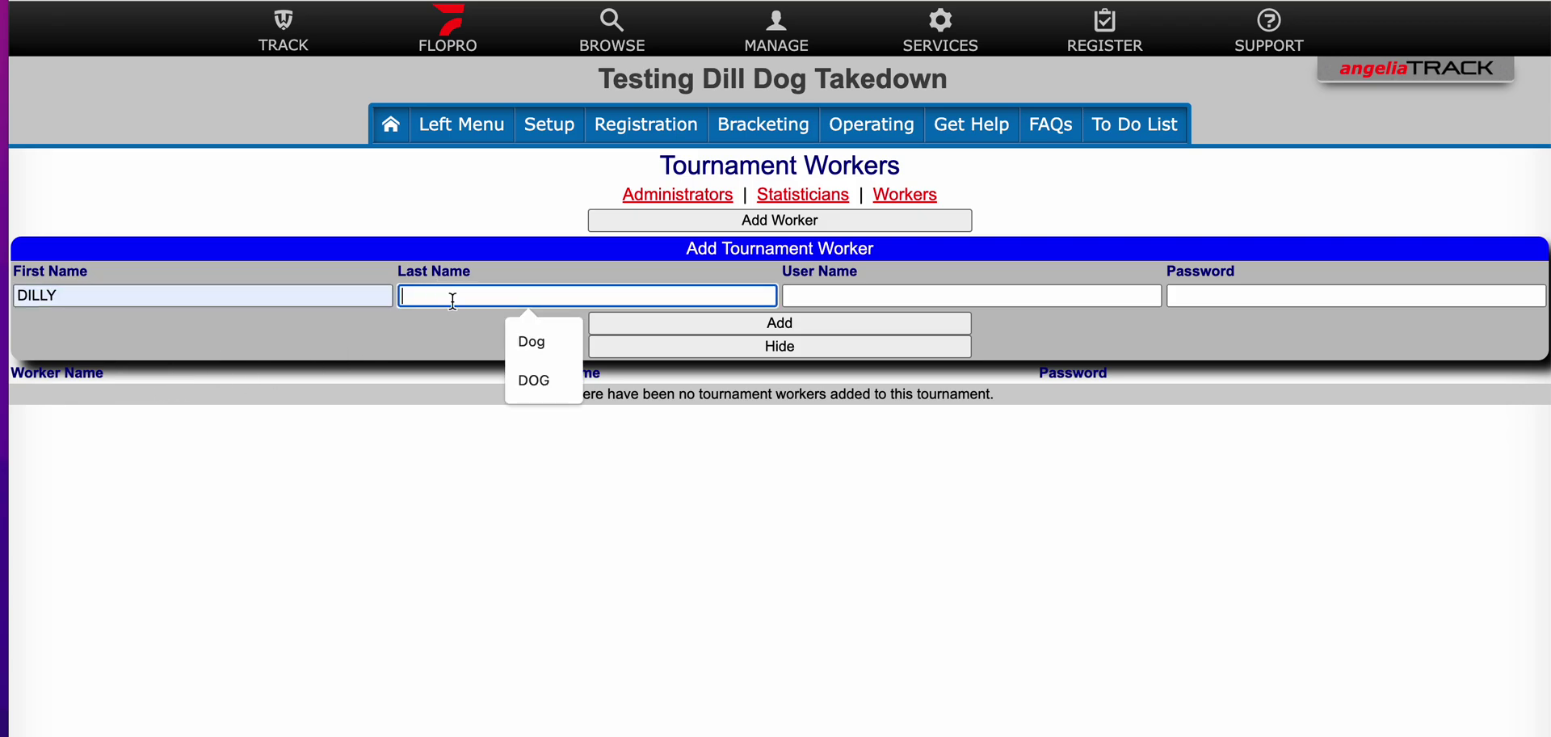
{"action": "left_click", "coordinate": [517, 334]}
{"action": "left_click", "coordinate": [816, 295]}
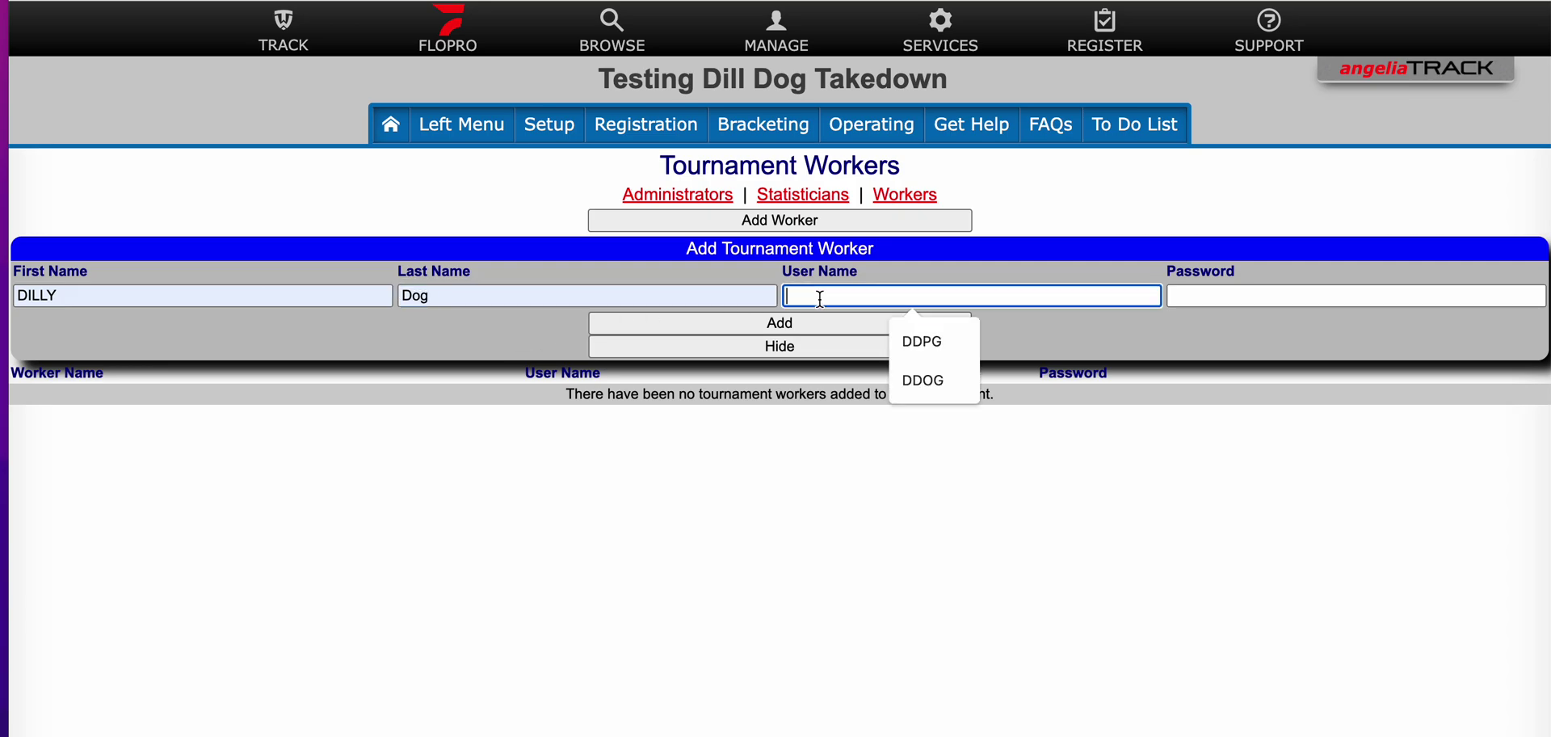
{"action": "left_click", "coordinate": [928, 339]}
{"action": "left_click", "coordinate": [1173, 299]}
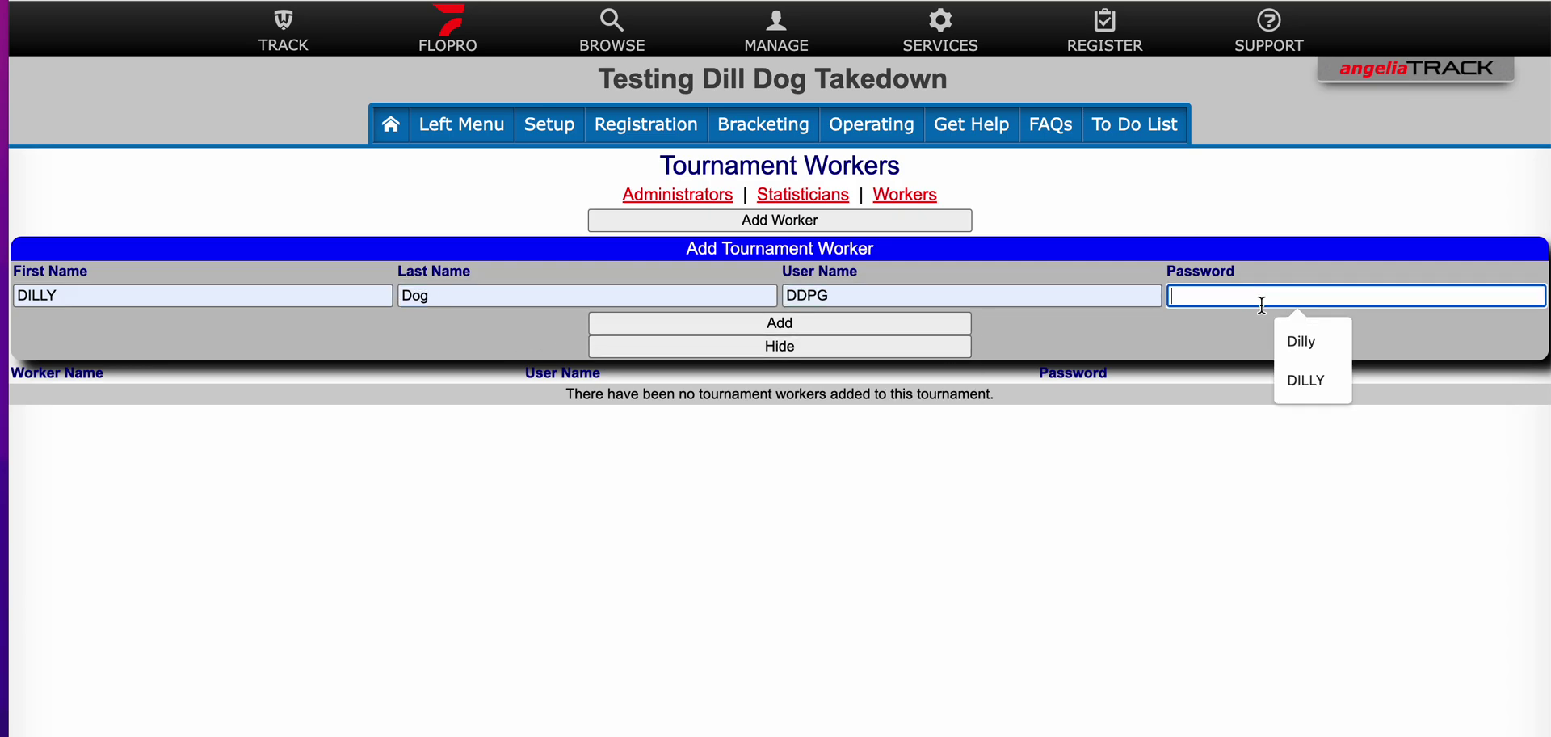
{"action": "left_click", "coordinate": [1294, 339]}
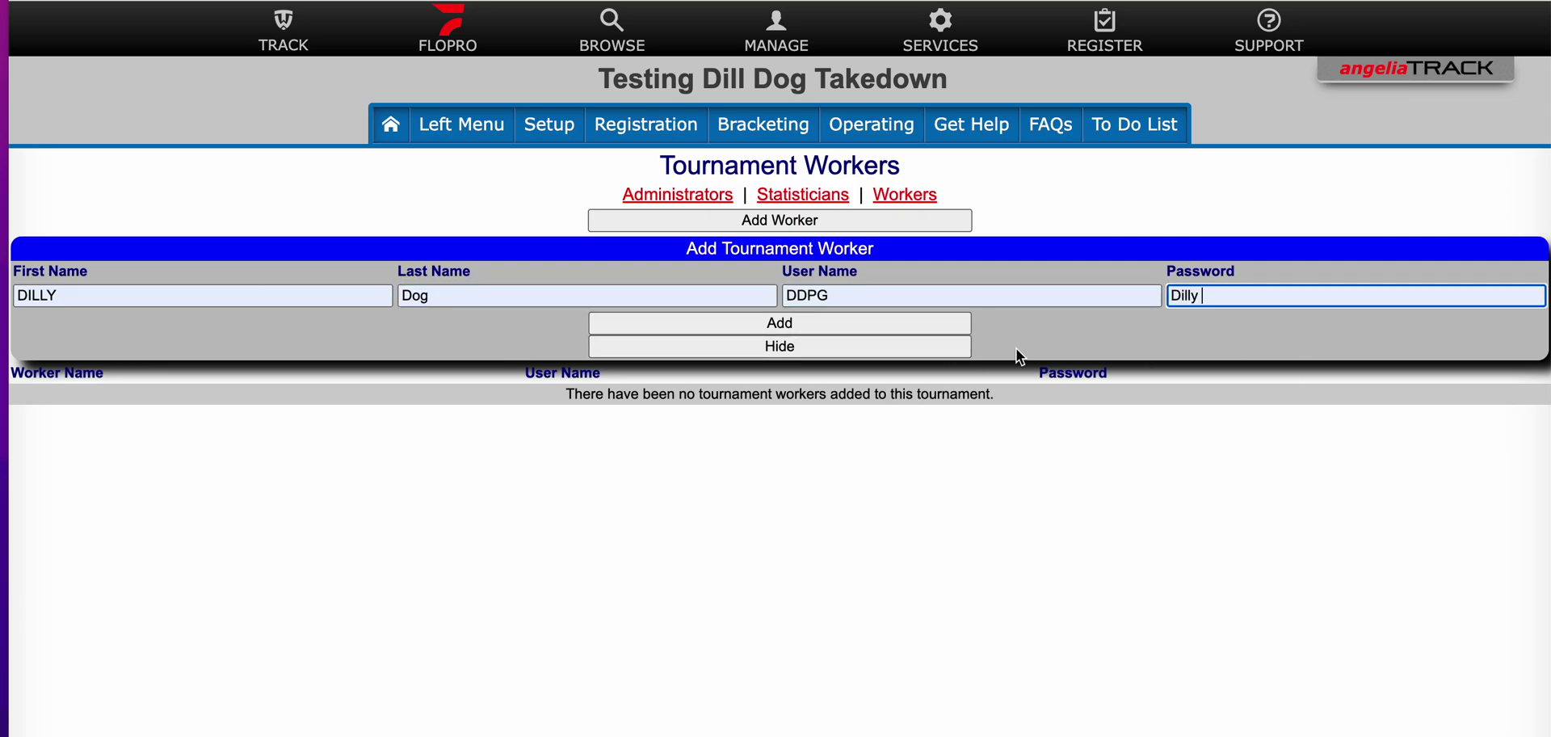
{"action": "left_click", "coordinate": [851, 322]}
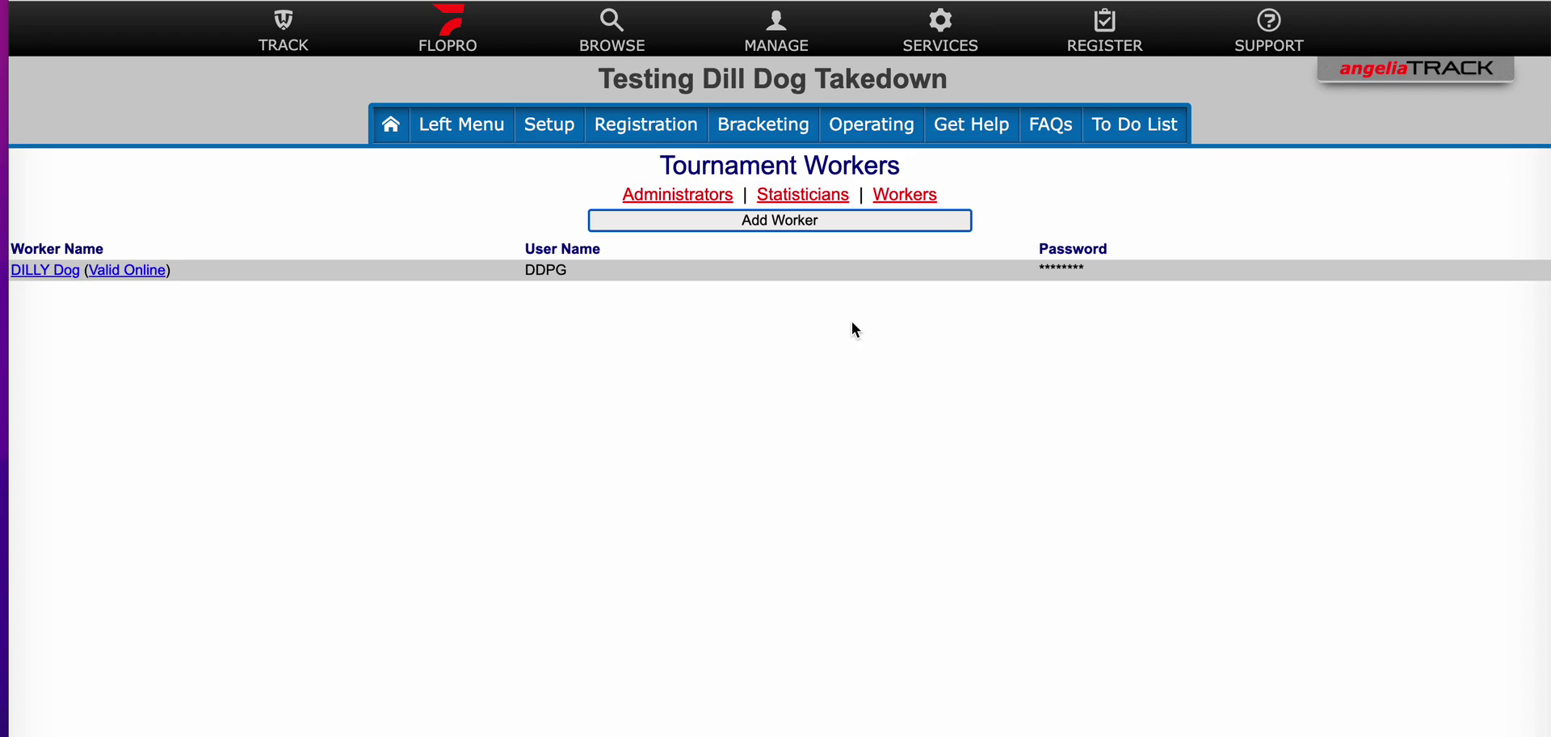
Step: Start a new worker with first name 'Table' and last name 'worker'
{"action": "left_click", "coordinate": [748, 221]}
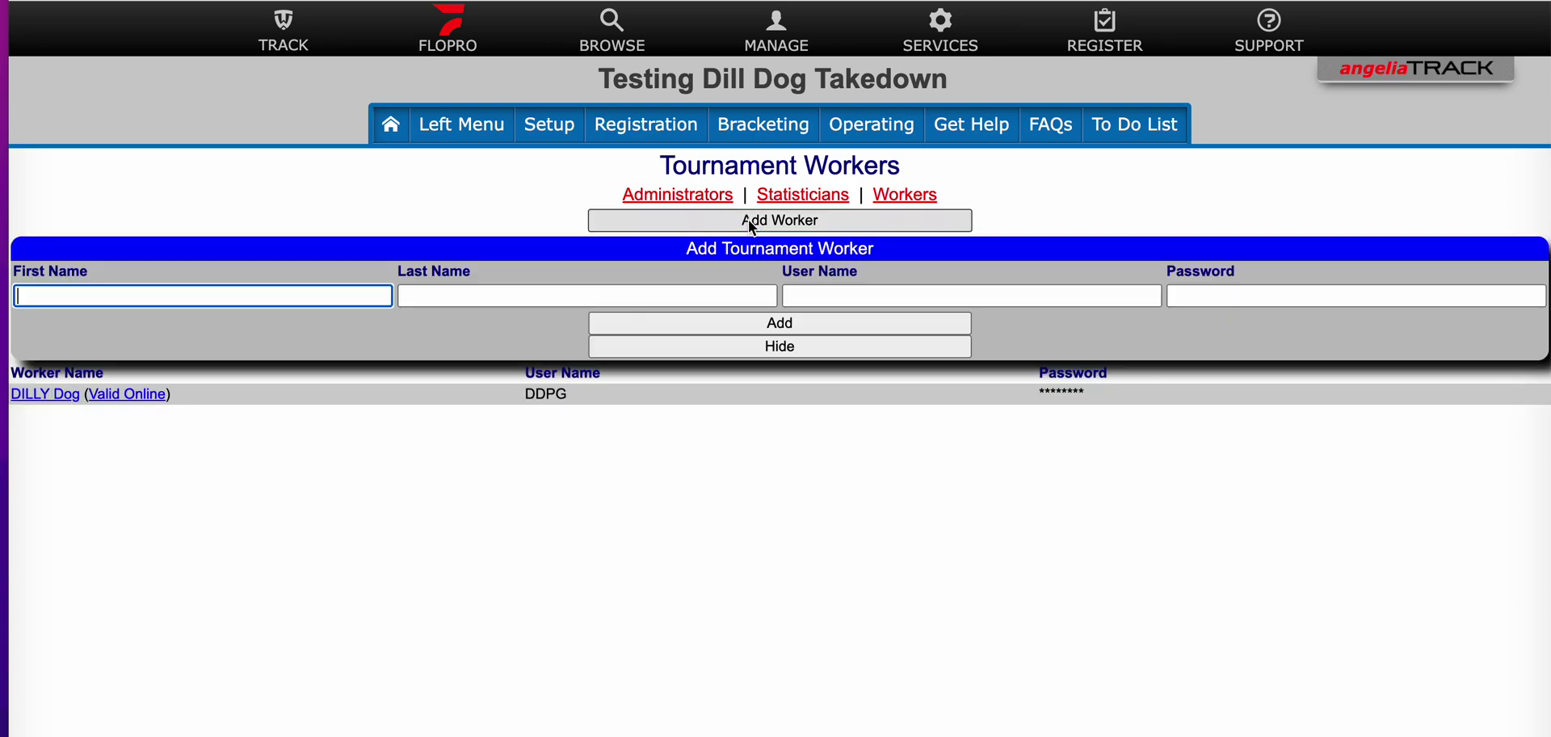
{"action": "left_click", "coordinate": [201, 299]}
{"action": "type", "text": "Table"}
{"action": "key", "text": "Tab"}
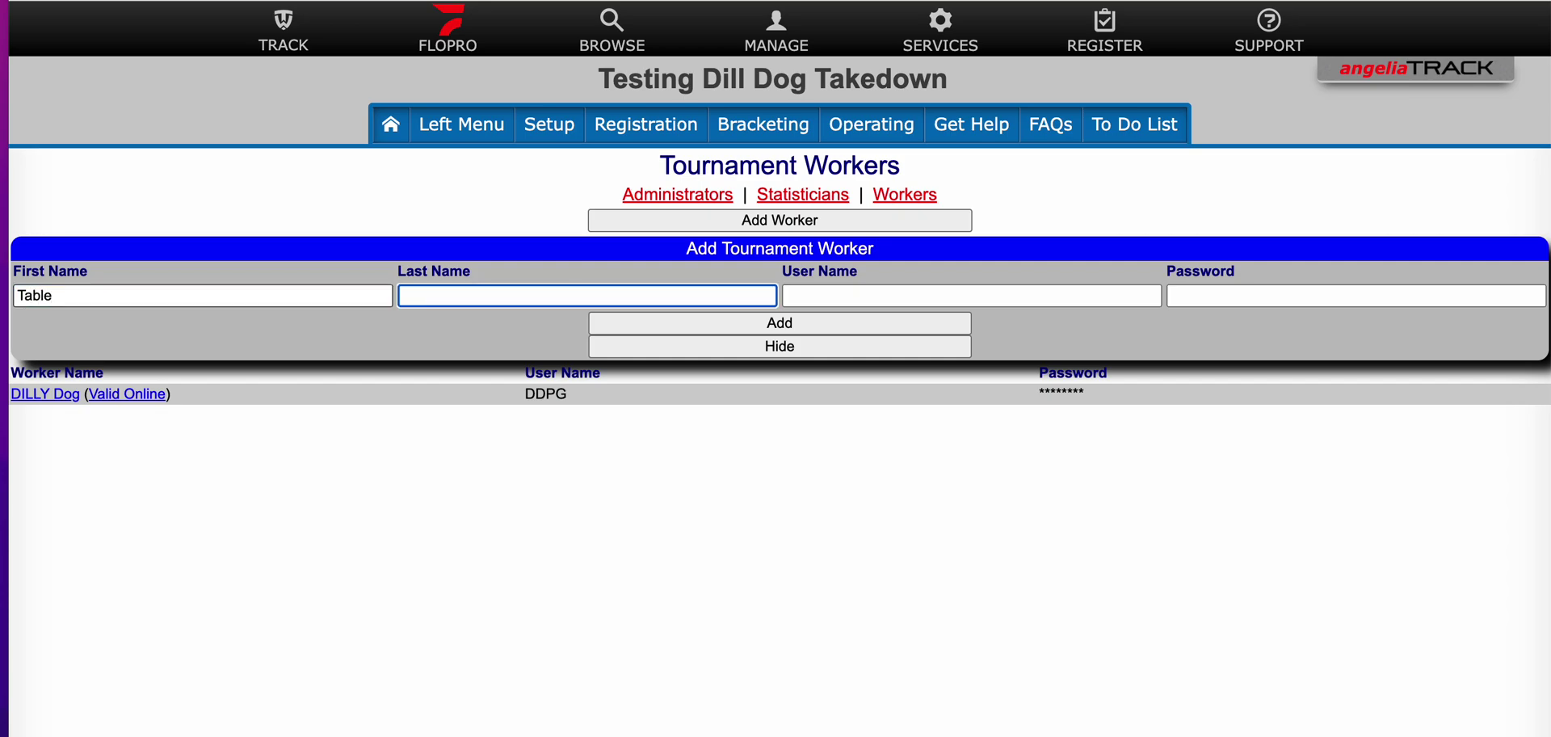
{"action": "type", "text": "qork"}
{"action": "key", "text": "BackSpace"}
{"action": "key", "text": "BackSpace"}
{"action": "key", "text": "BackSpace"}
{"action": "key", "text": "BackSpace"}
{"action": "type", "text": "worker"}
Step: Enter the Table worker's user name and password, then add the worker
{"action": "key", "text": "Tab"}
{"action": "type", "text": "TABLE1"}
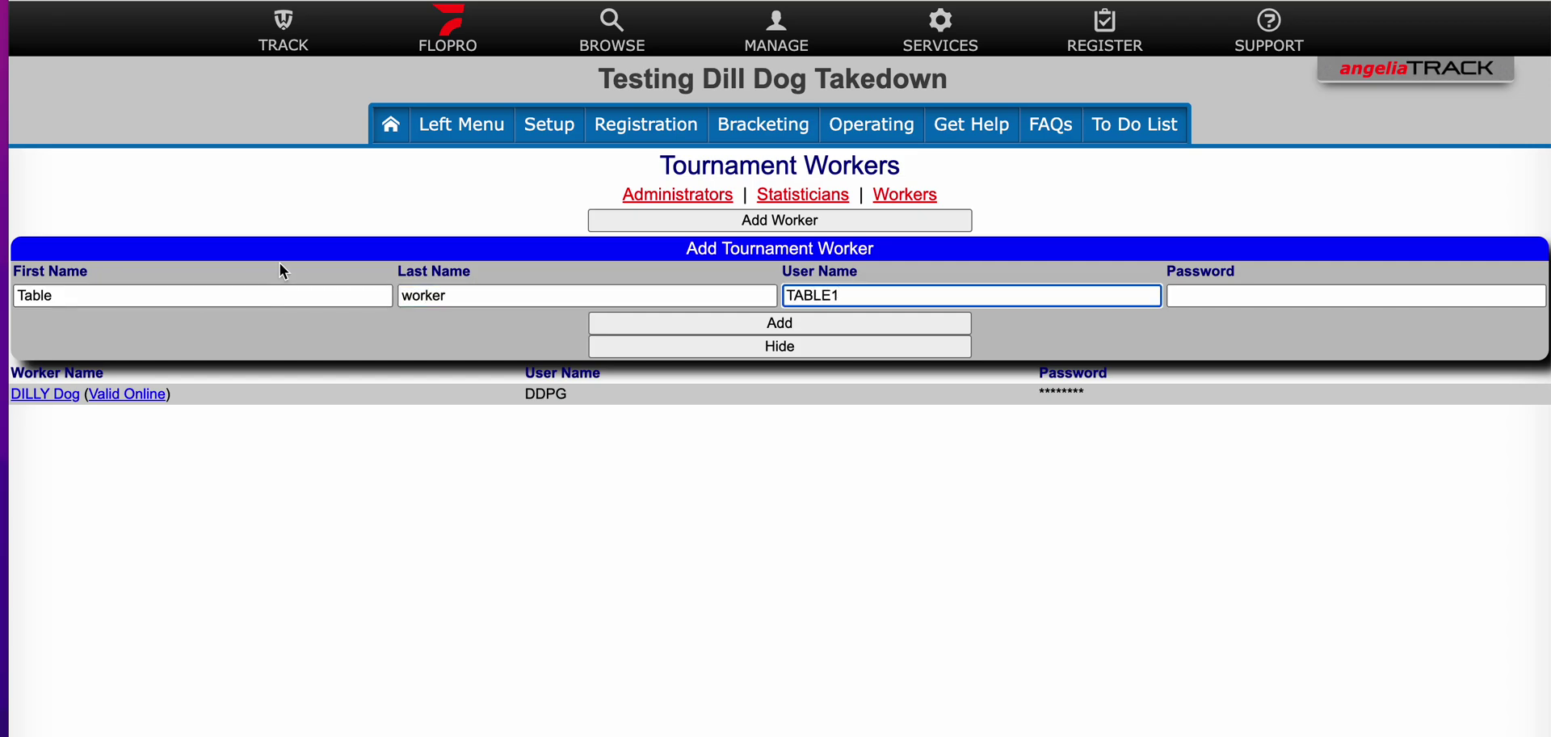
{"action": "left_click", "coordinate": [1239, 298]}
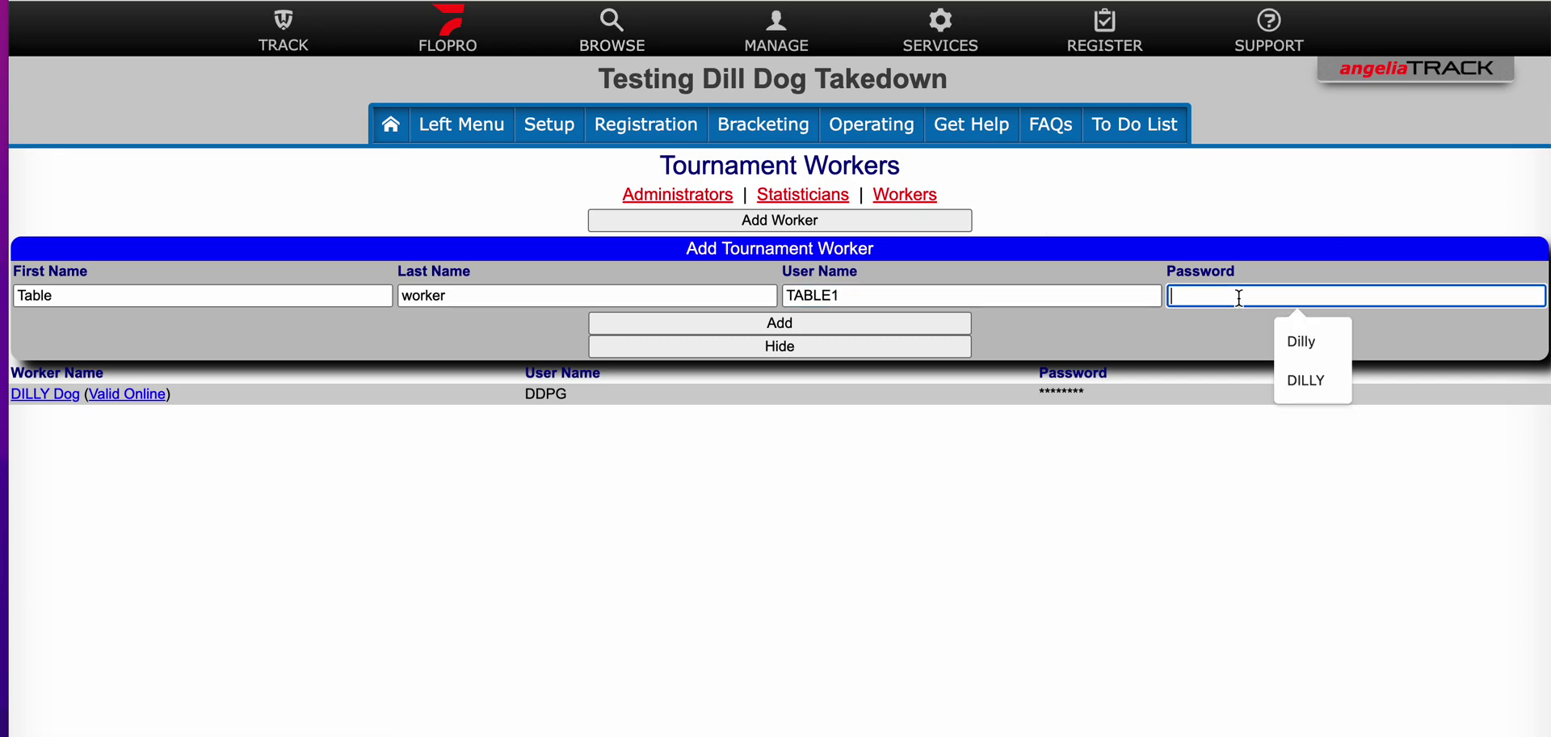
{"action": "type", "text": "TEat"}
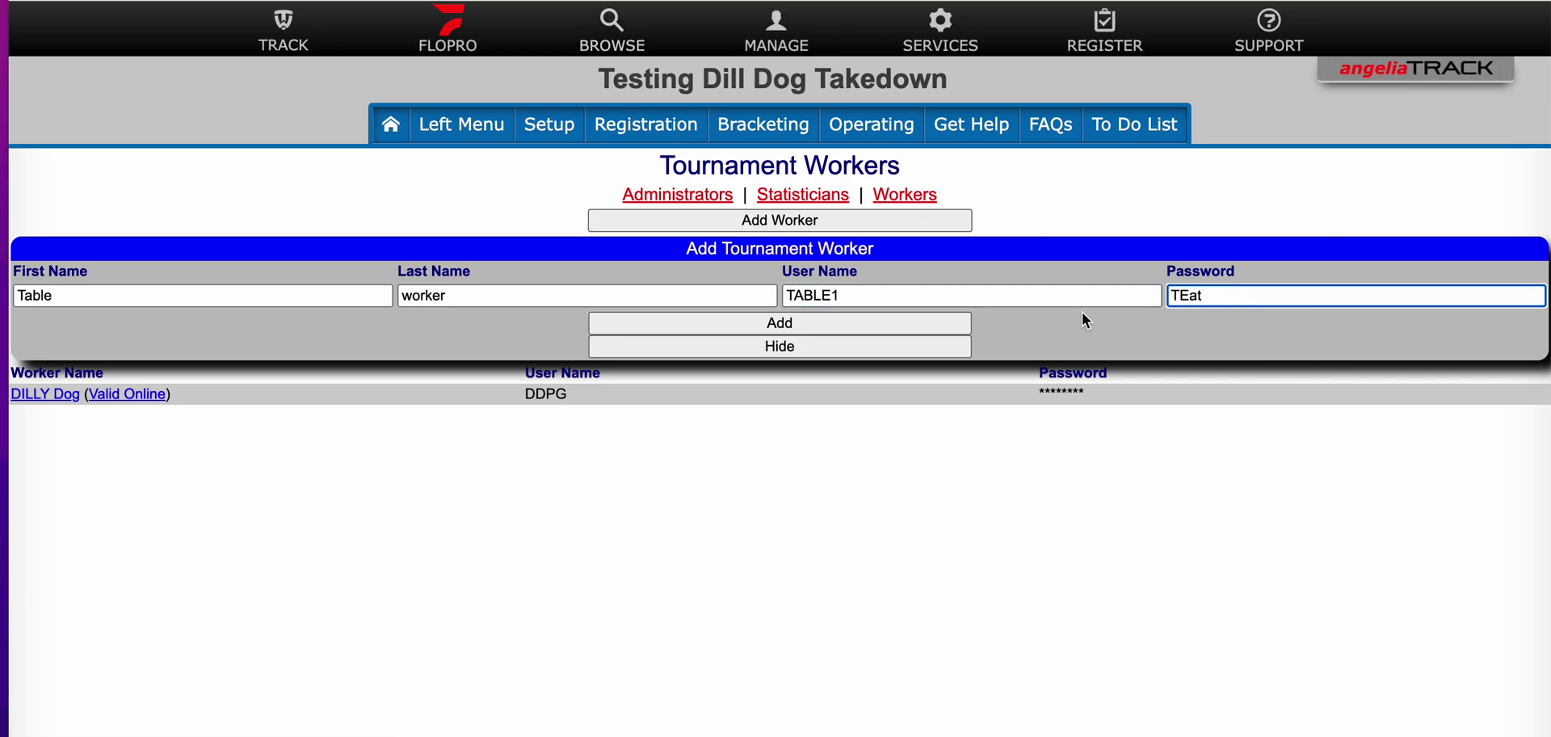
{"action": "left_click", "coordinate": [825, 317]}
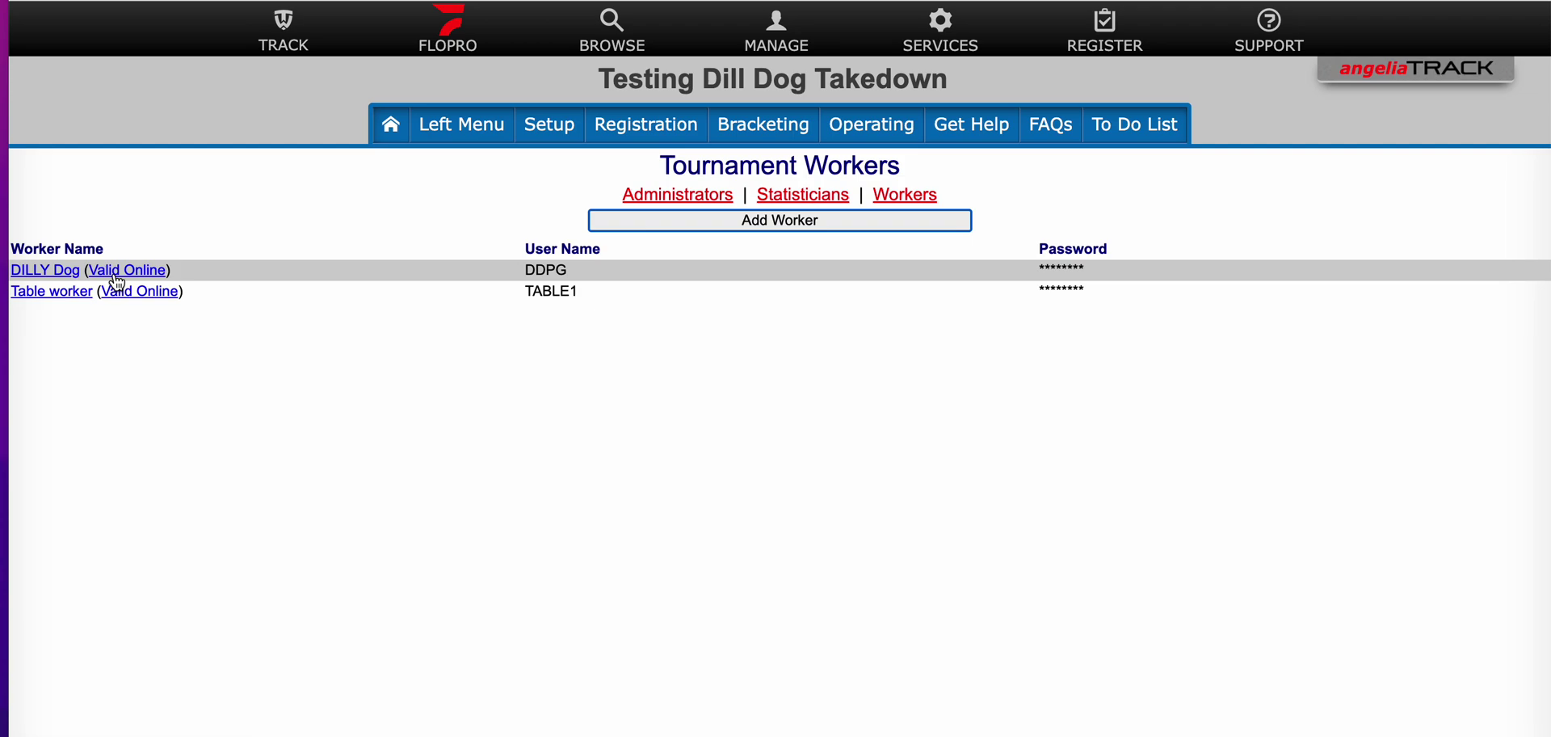
Step: Toggle the first worker's 'Valid Online' status to Invalid Online
{"action": "left_click", "coordinate": [116, 275]}
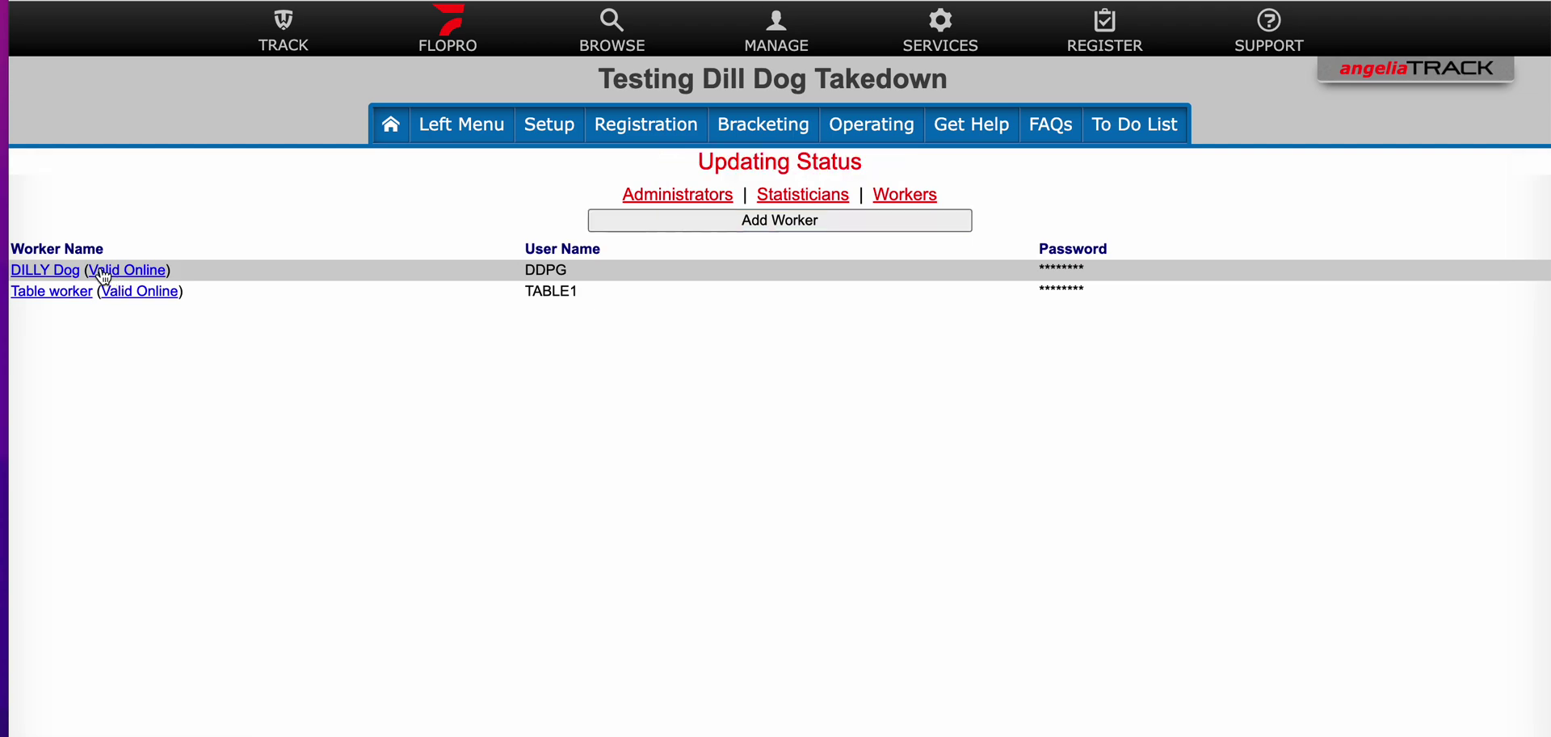